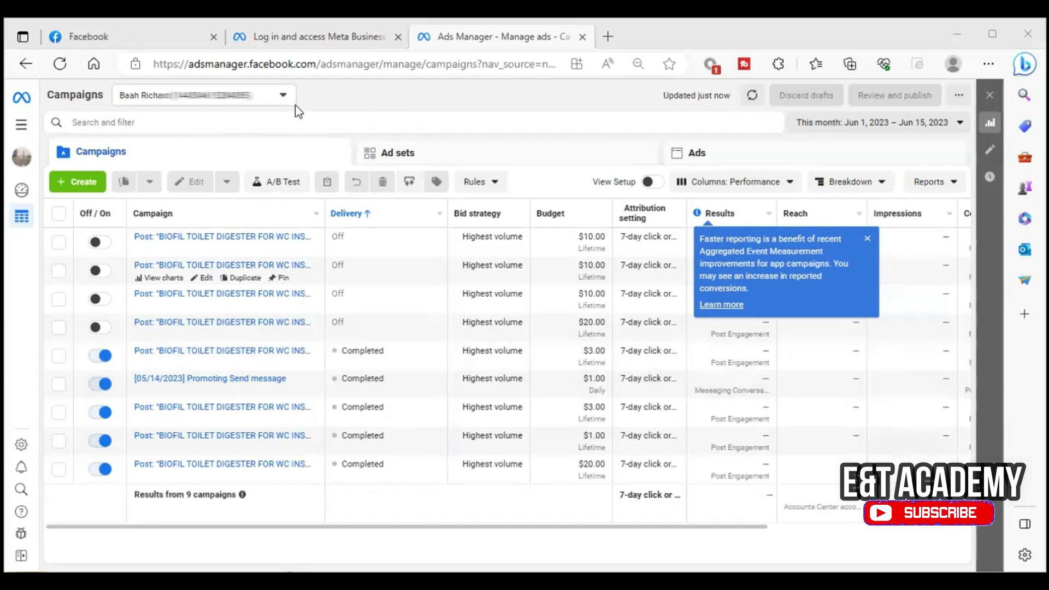
- Switch to the Facebook tab and return to the personal profile's home feed
left_click(156, 31)
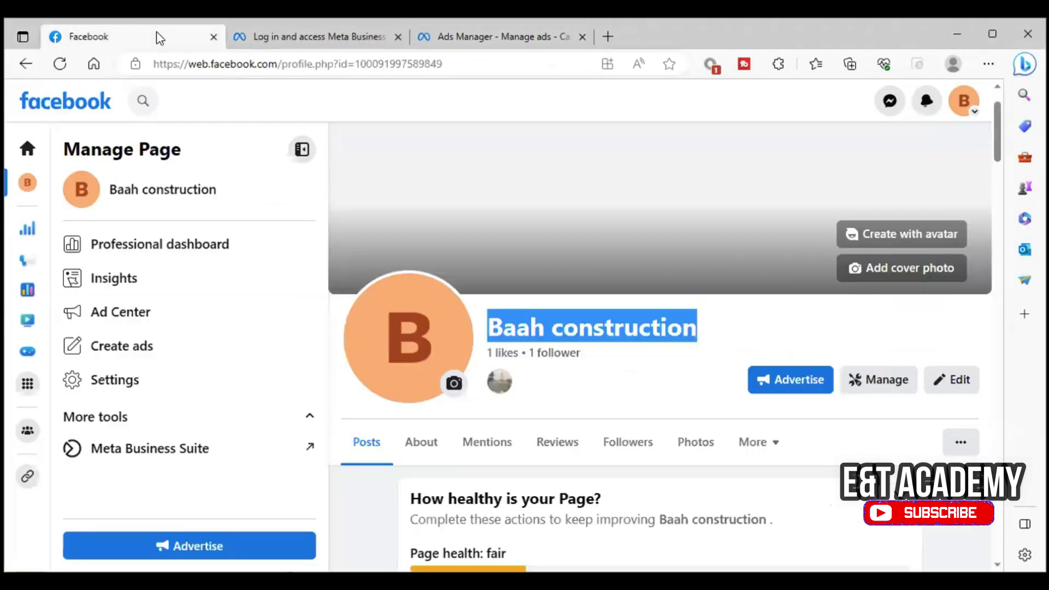
scroll(615, 258, "down", 4)
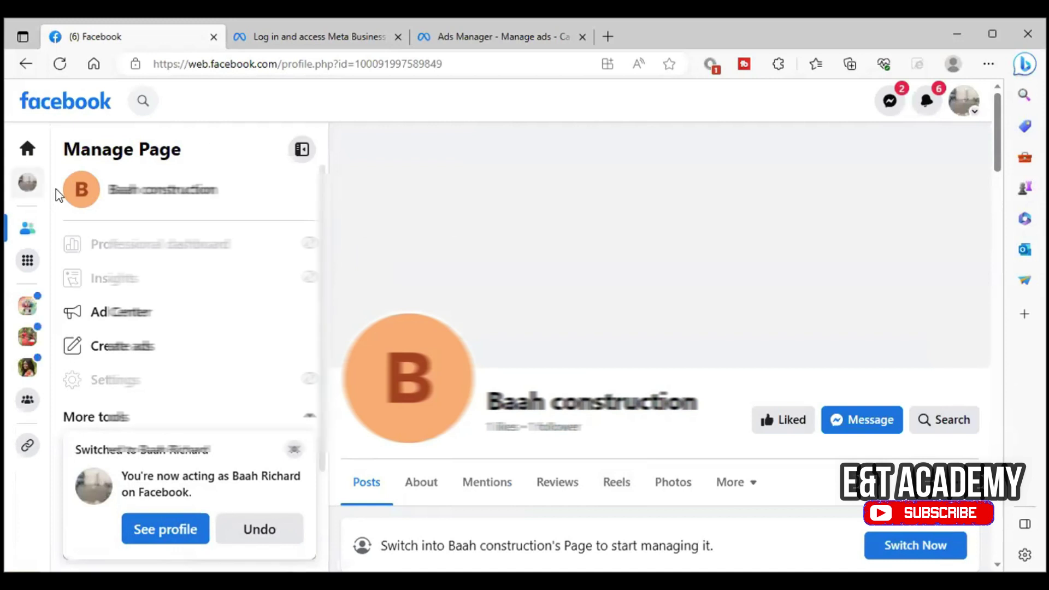
left_click(34, 151)
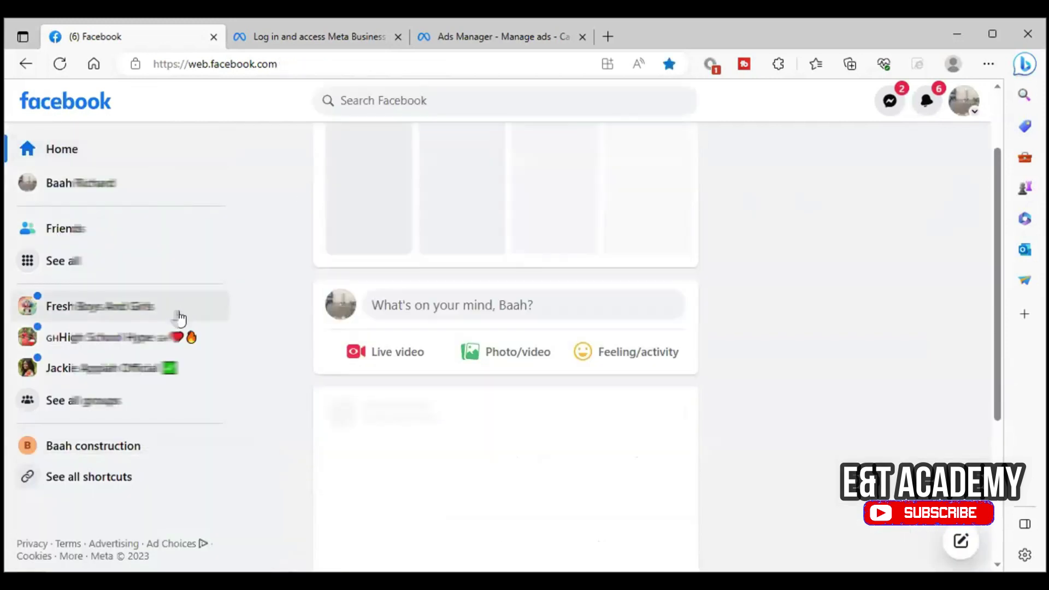
left_click(87, 485)
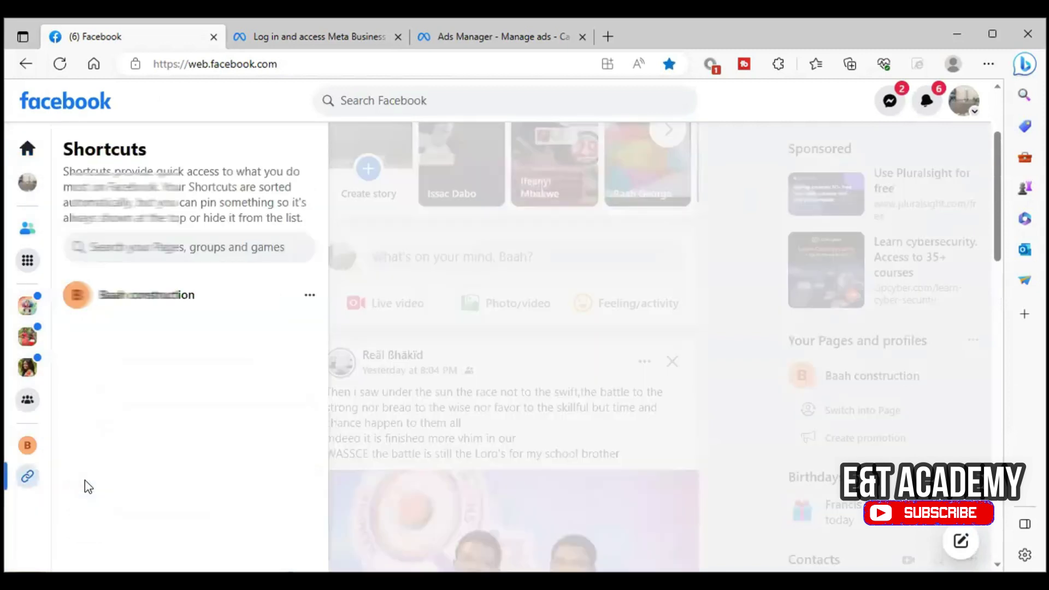
left_click(412, 237)
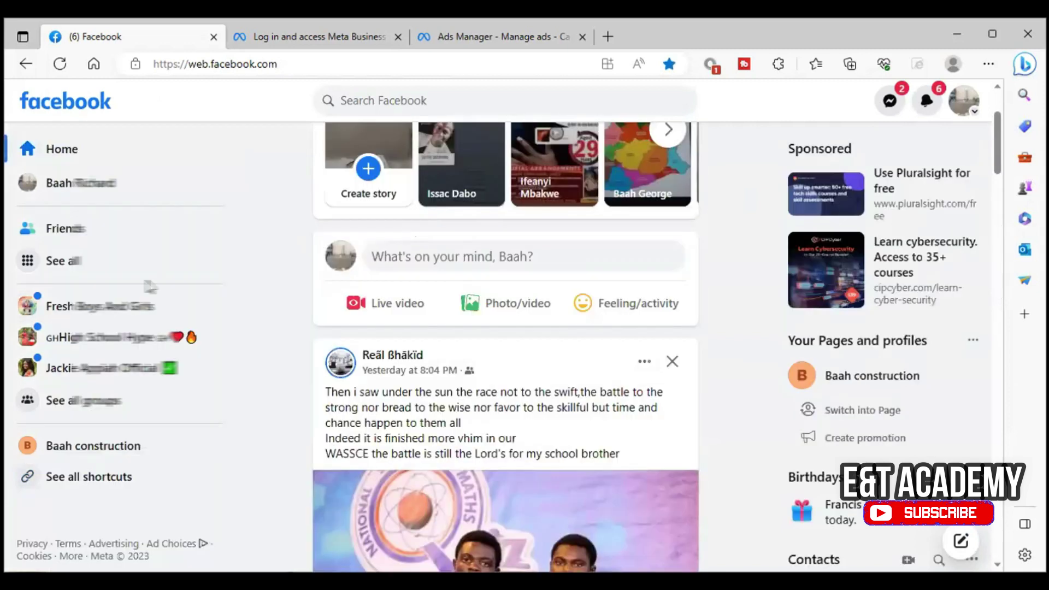
scroll(121, 449, "down", 3)
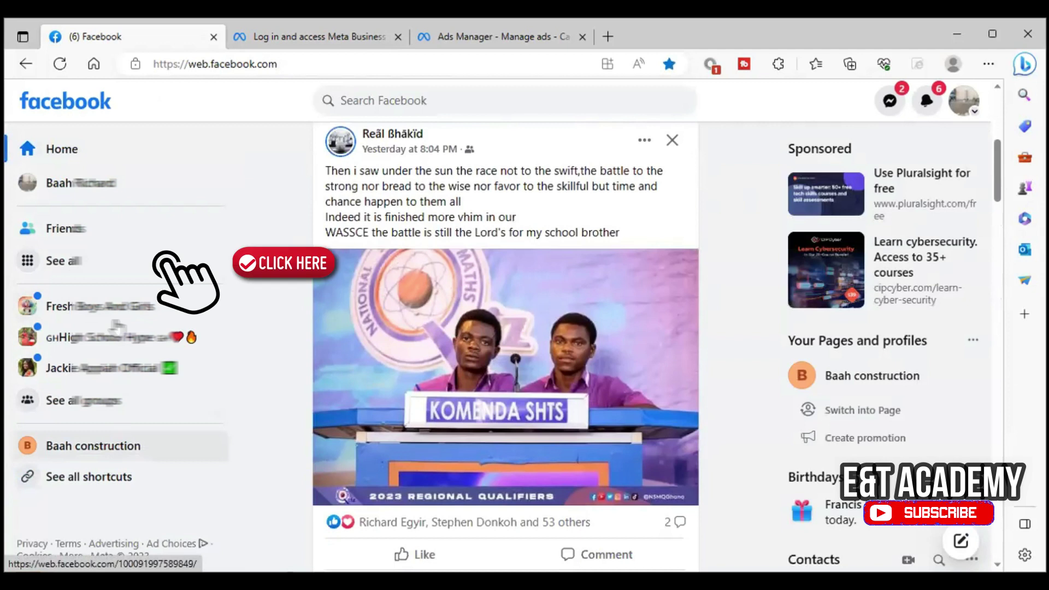
- Open Ads Manager from the full Facebook menu in a new browser tab and switch to it
left_click(88, 262)
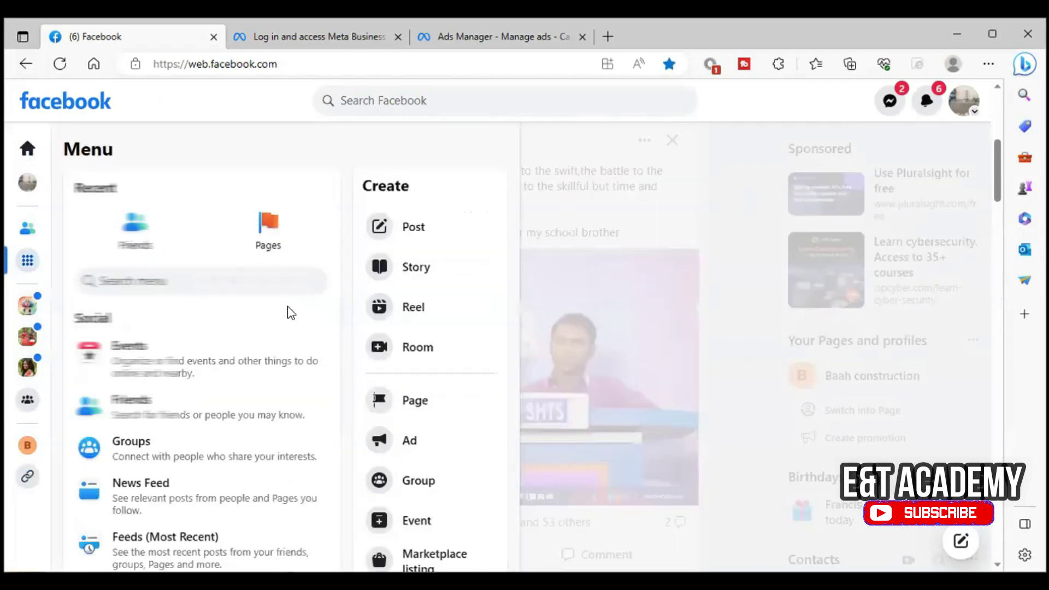
scroll(288, 312, "down", 3)
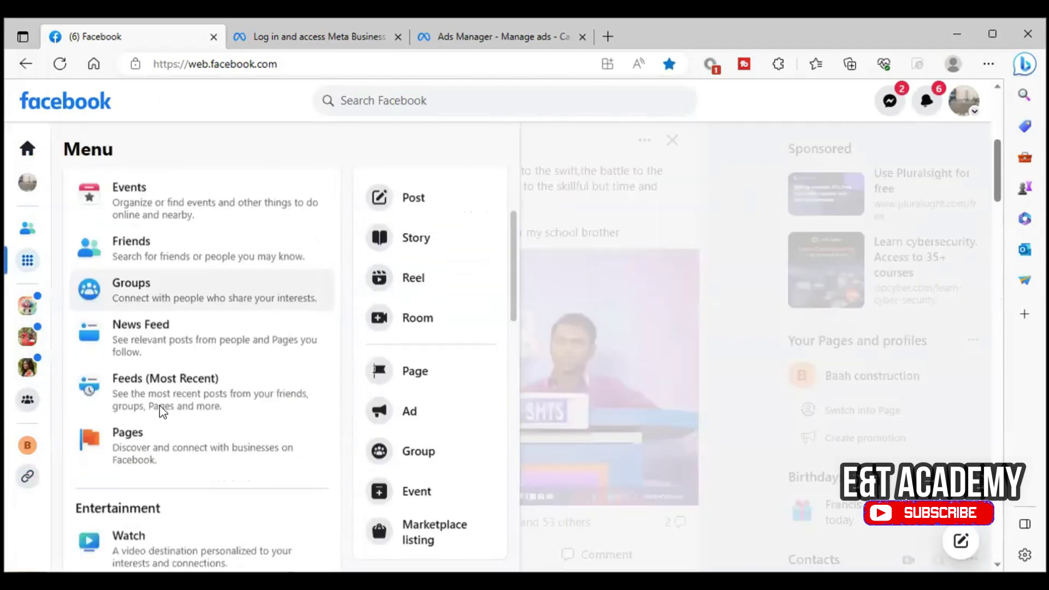
scroll(206, 403, "down", 10)
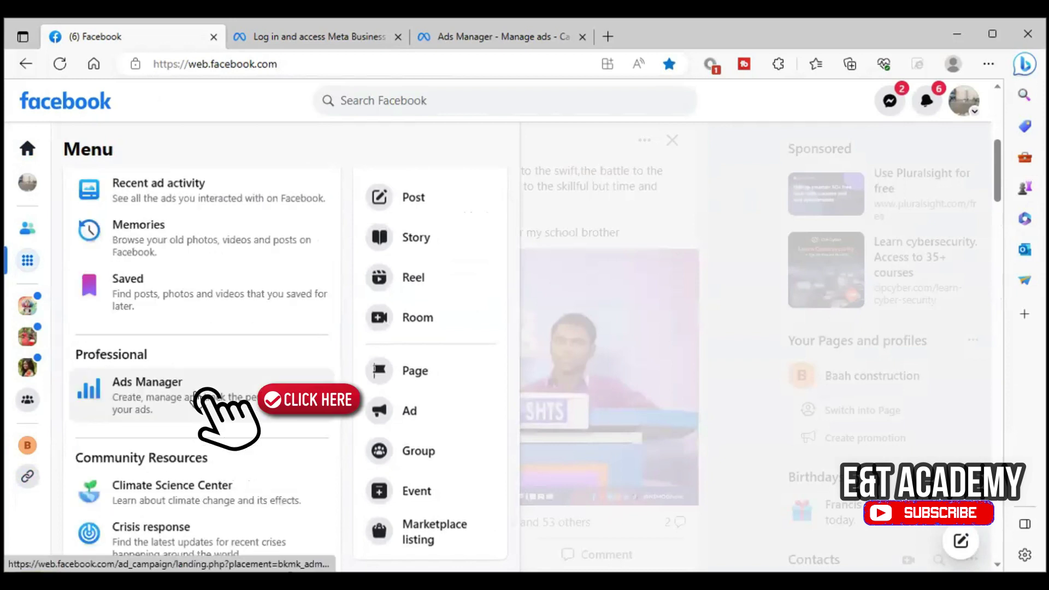
right_click(201, 394)
left_click(318, 146)
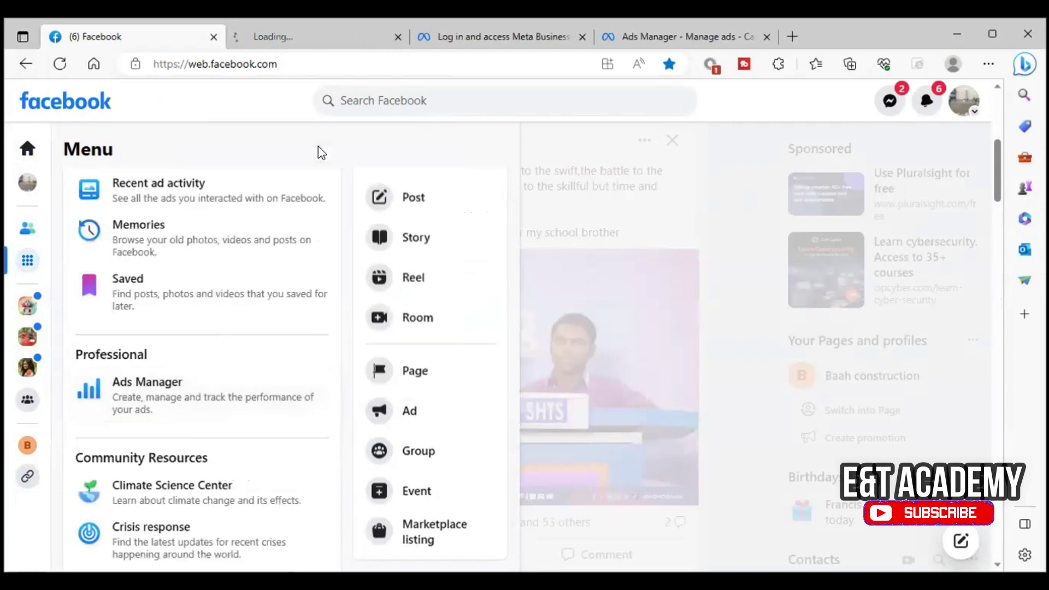
left_click(329, 36)
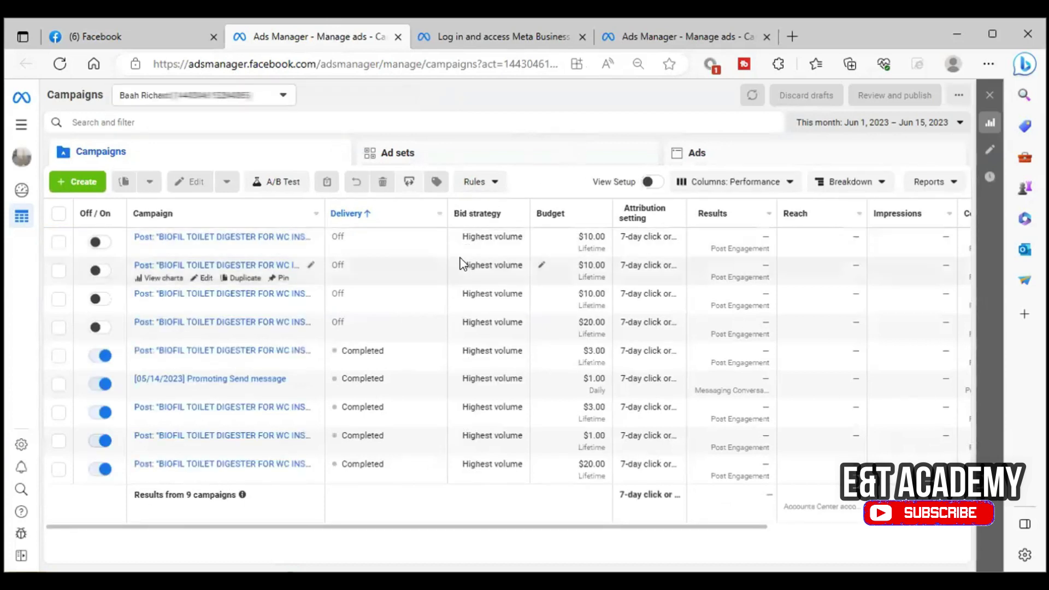
- Check which ad accounts are available in Ads Manager, and open the business settings
left_click(281, 96)
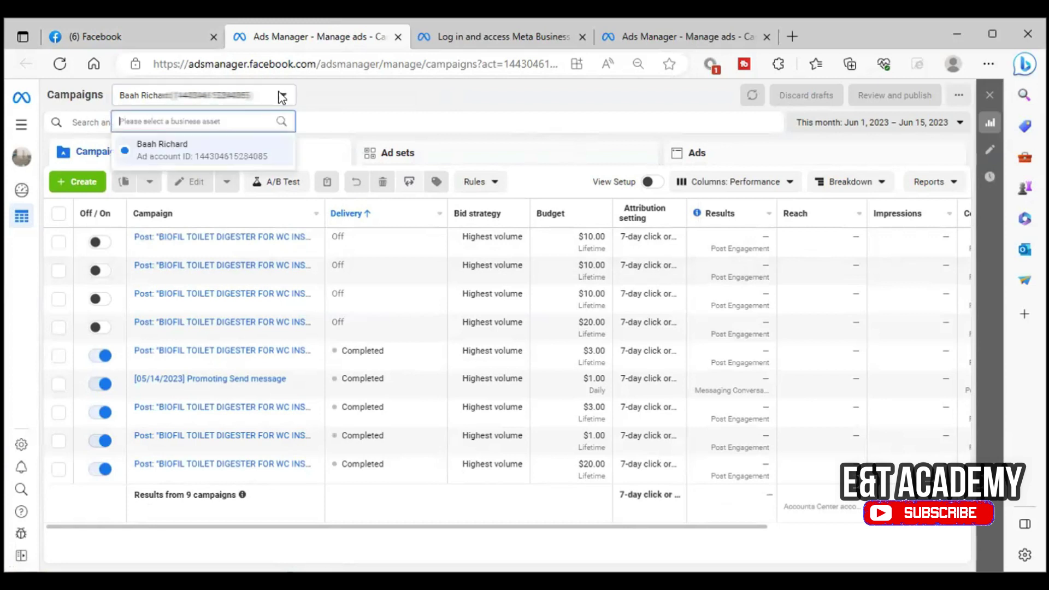
left_click(367, 97)
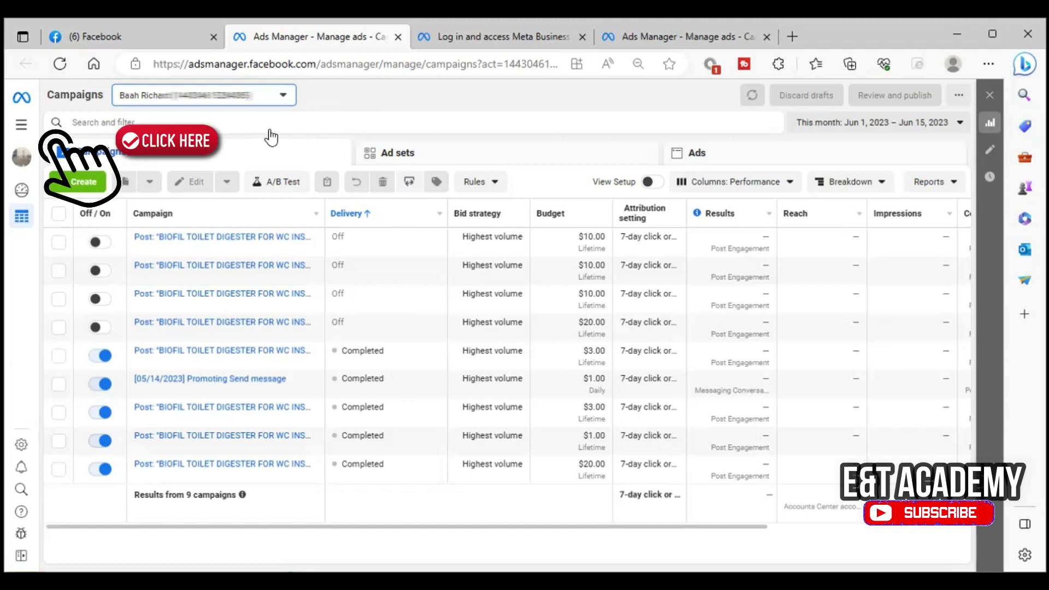
left_click(22, 125)
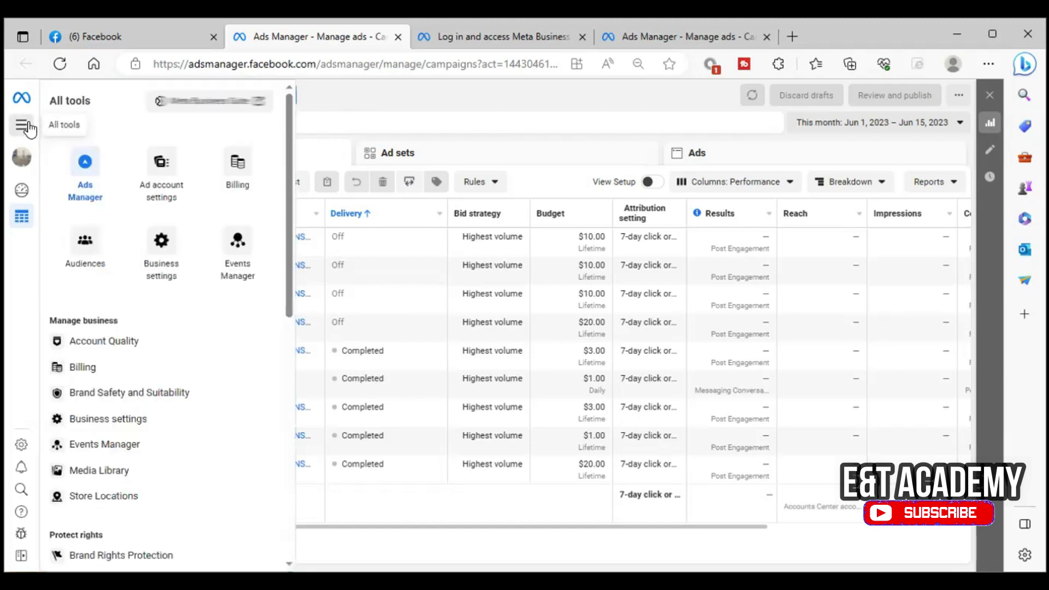
left_click(171, 279)
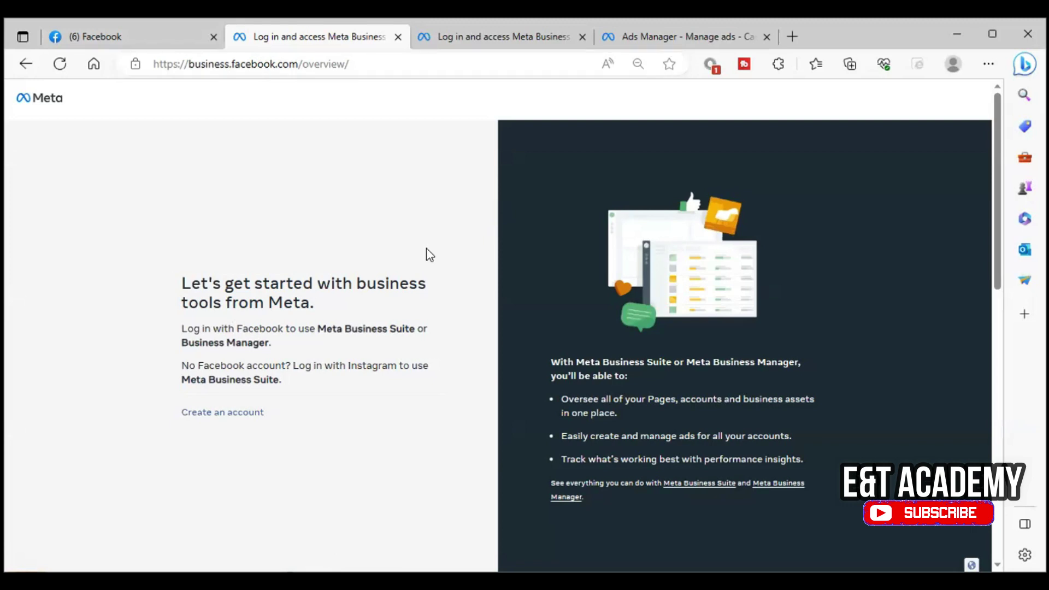
- Start creating a Business Manager account and fill in the owner's name and business e-mail
scroll(405, 335, "down", 4)
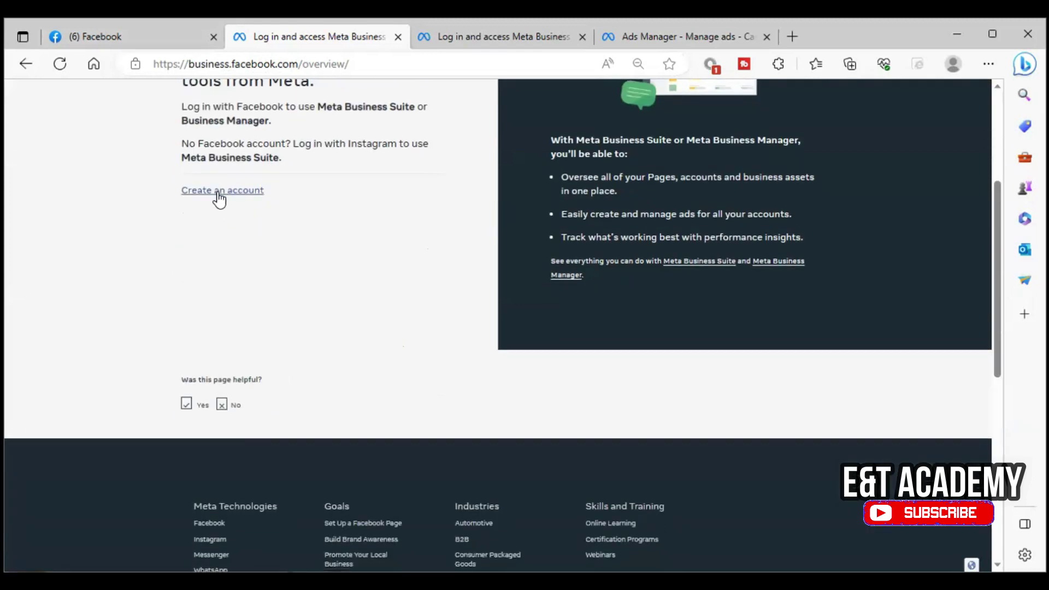
left_click(217, 191)
left_click(455, 238)
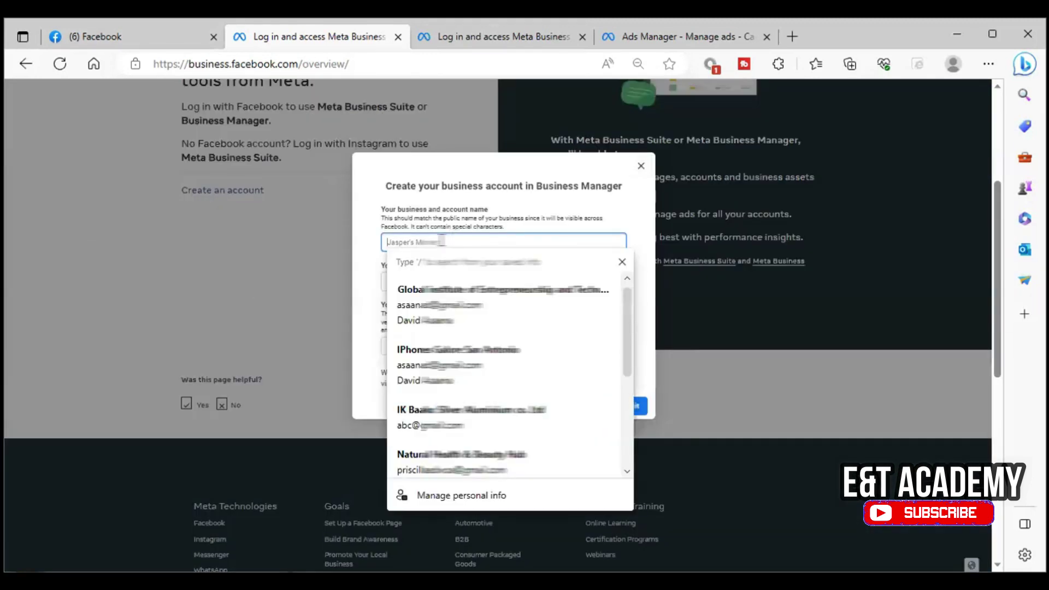
right_click(440, 240)
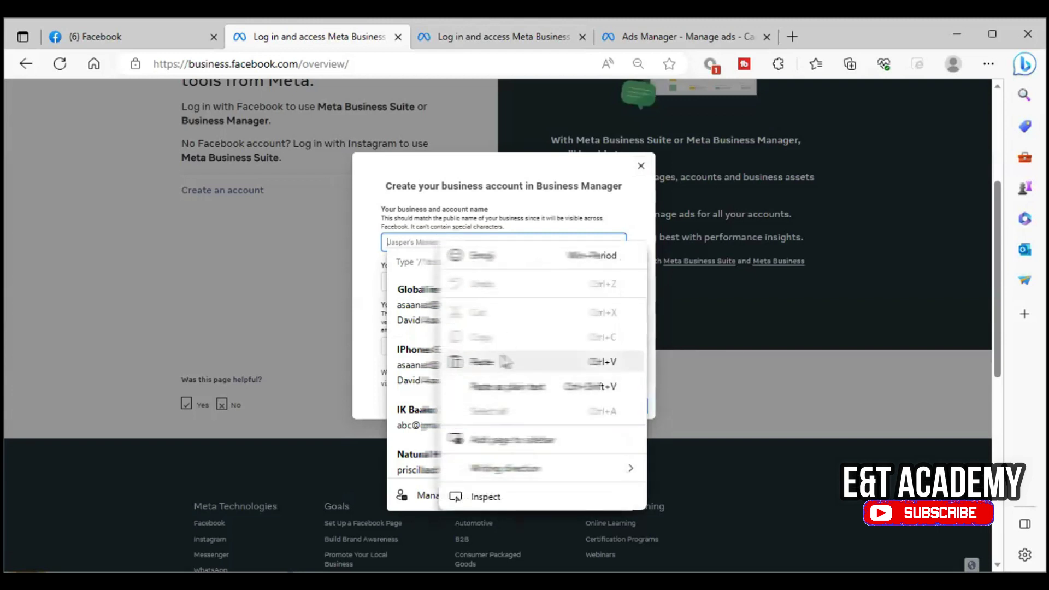
right_click(425, 346)
left_click(478, 195)
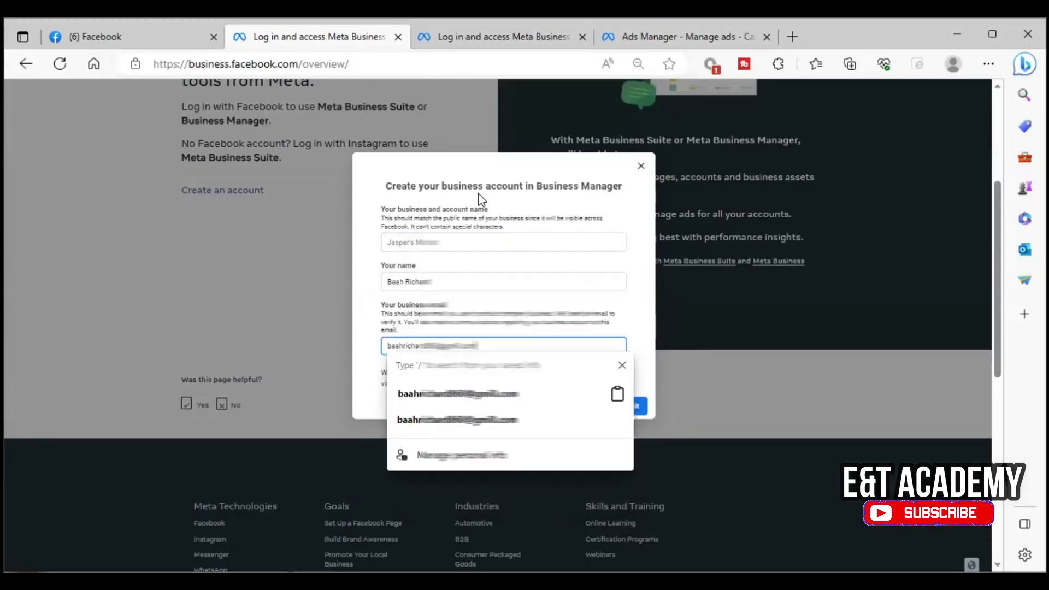
- Look up the Page's name on Facebook and enter Baah construction as the business and account name
left_click(137, 38)
scroll(782, 363, "up", 5)
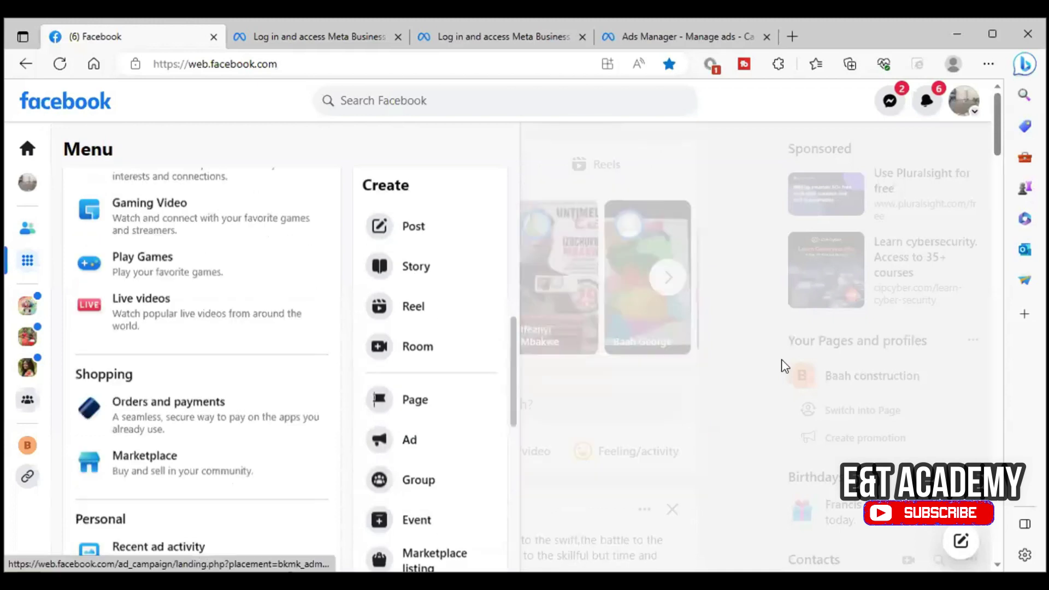
left_click(724, 164)
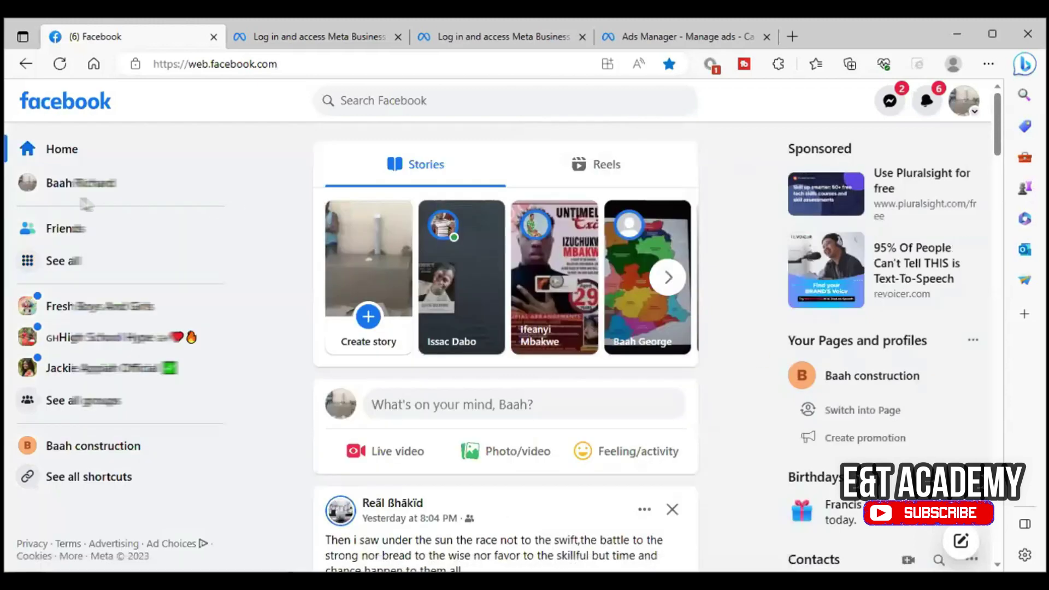
left_click(97, 273)
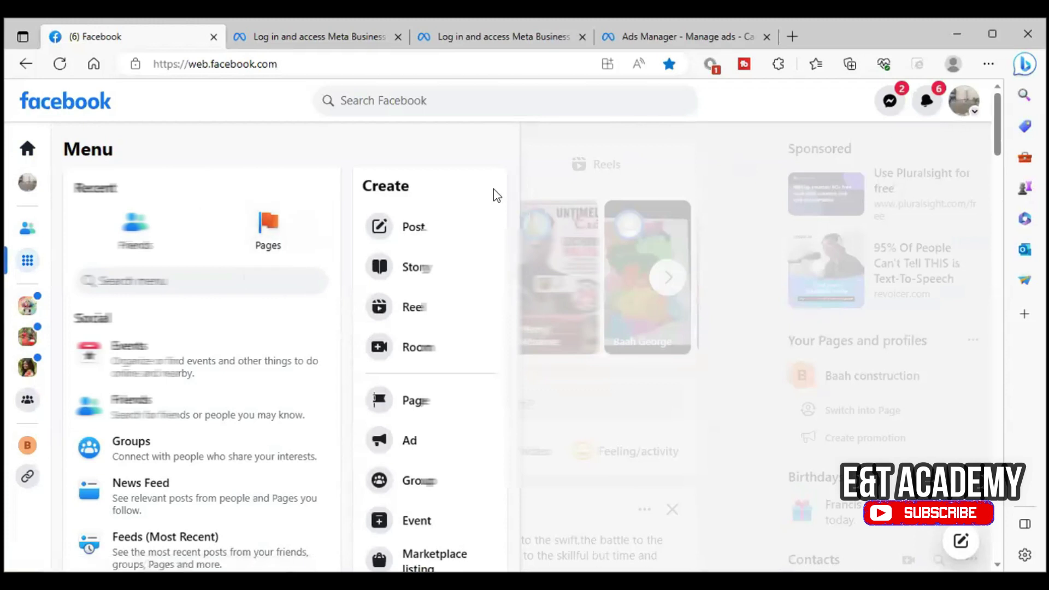
left_click(279, 231)
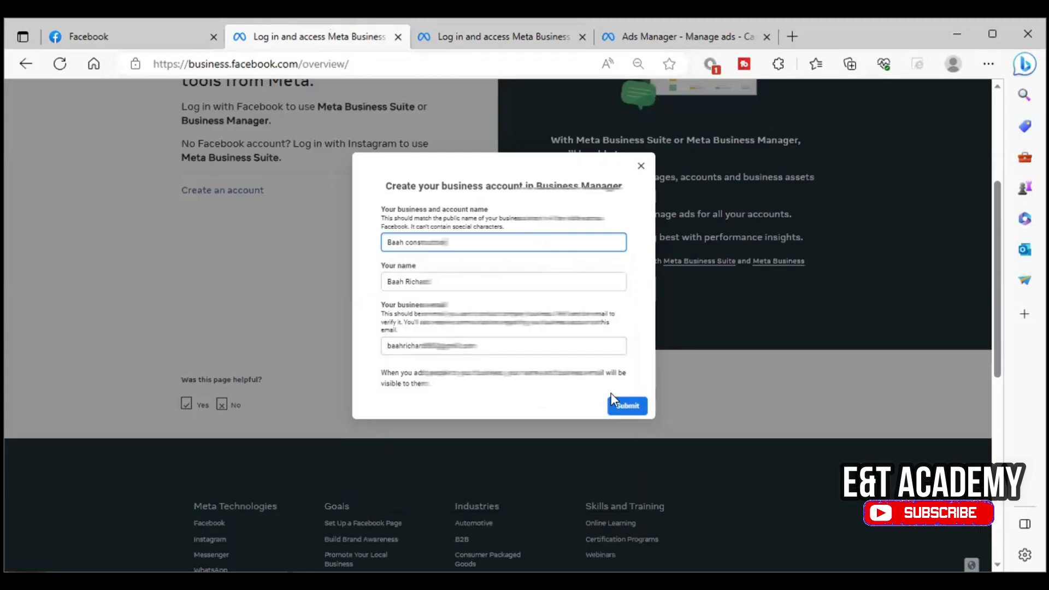
- Submit the new business account and dismiss the e-mail confirmation notice and the Meta Business Suite introduction
left_click(628, 407)
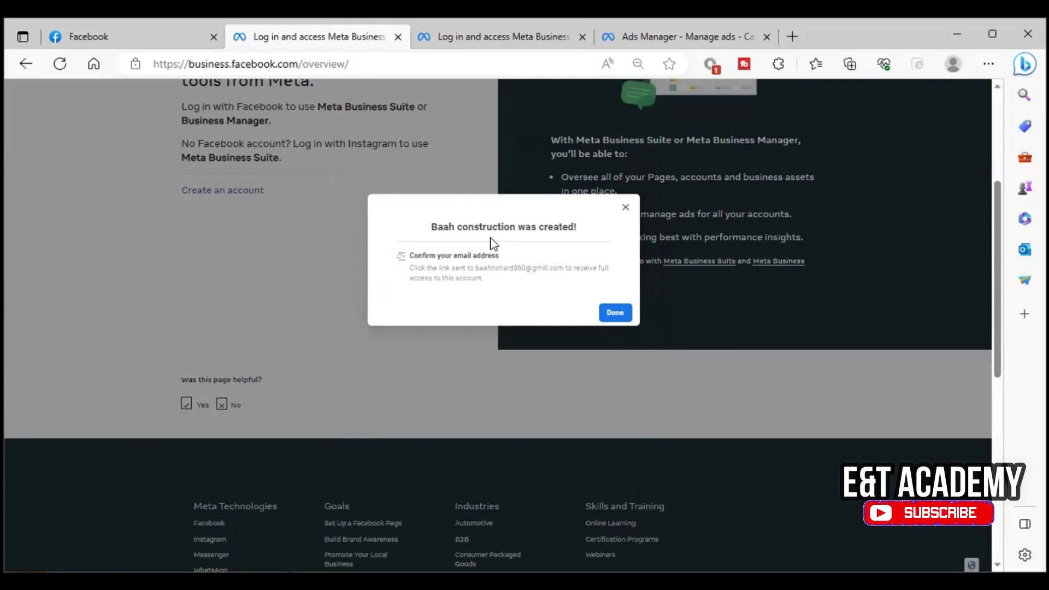
left_click(614, 313)
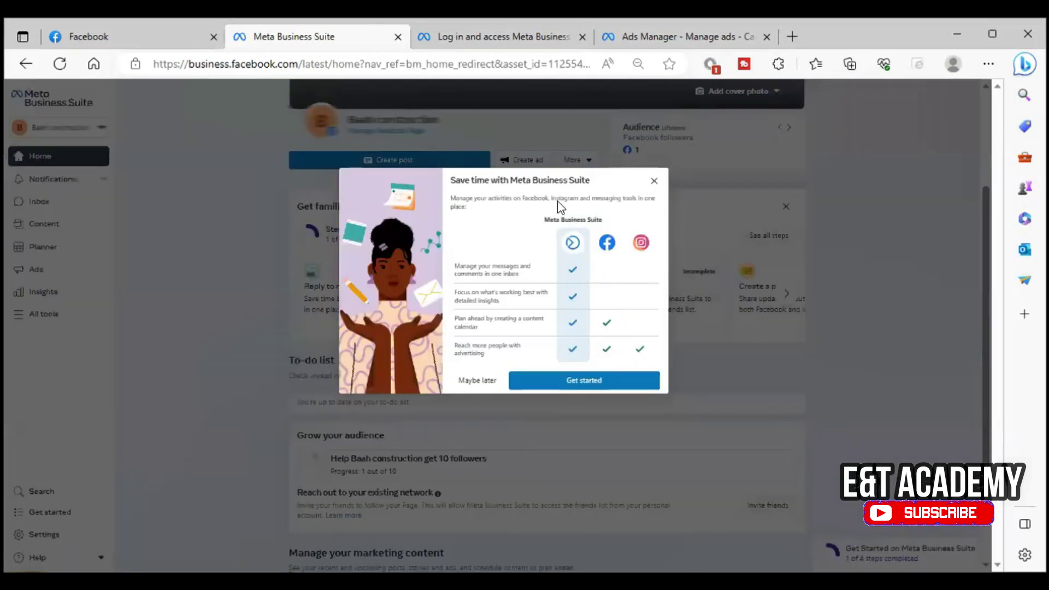
left_click(654, 182)
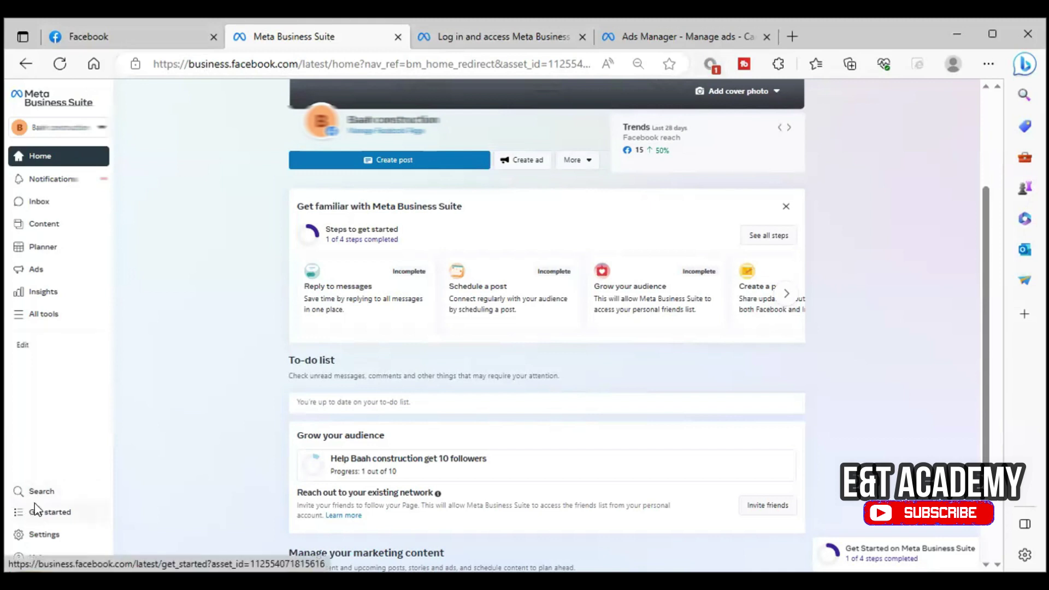
- Open Ads Manager from Meta Business Suite's full tool list and switch to its new tab
left_click(52, 315)
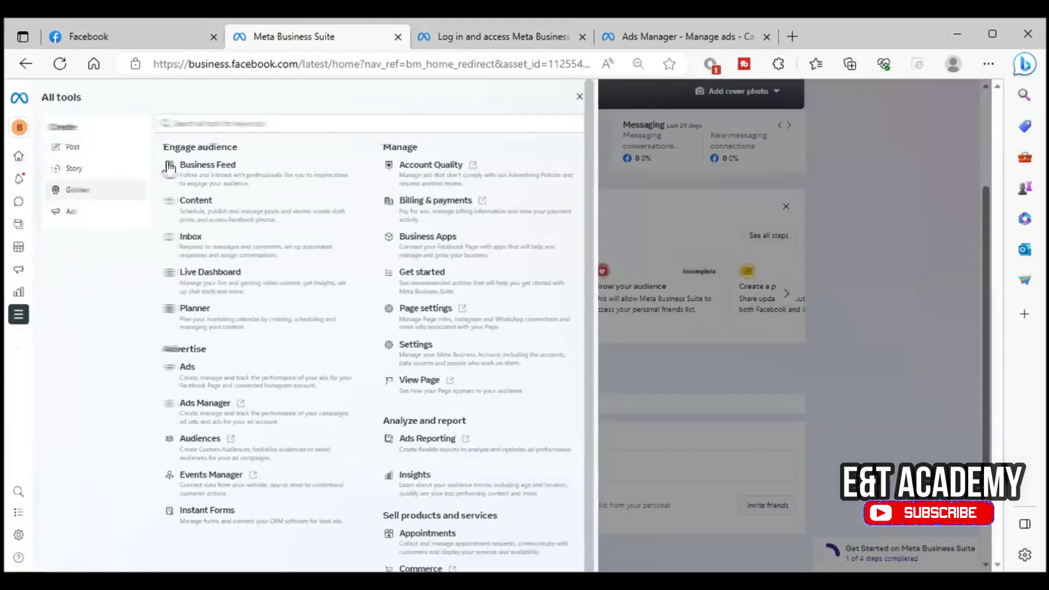
scroll(227, 326, "down", 2)
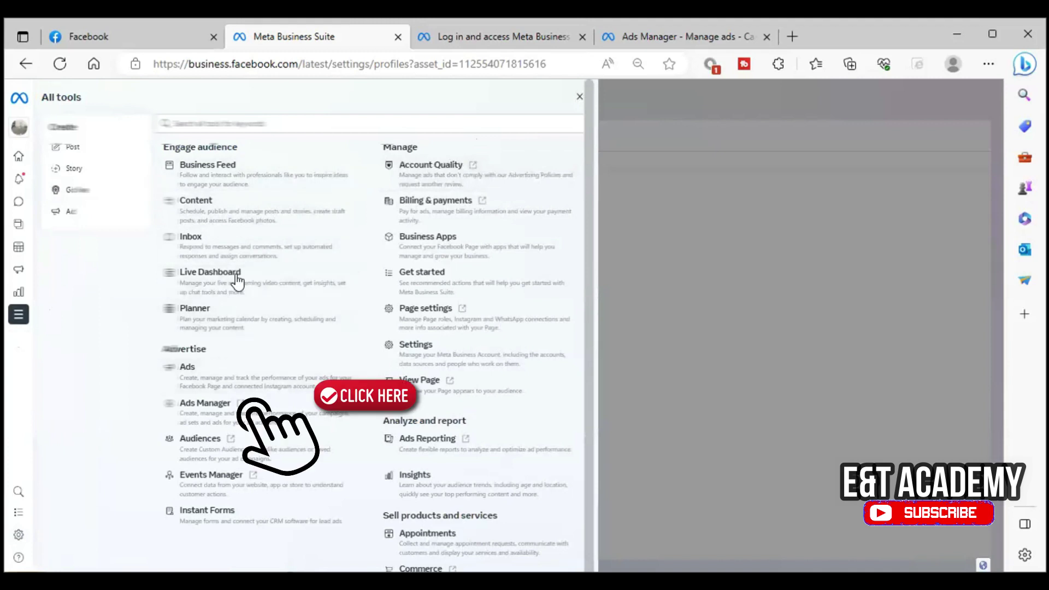
scroll(234, 300, "down", 2)
left_click(244, 344)
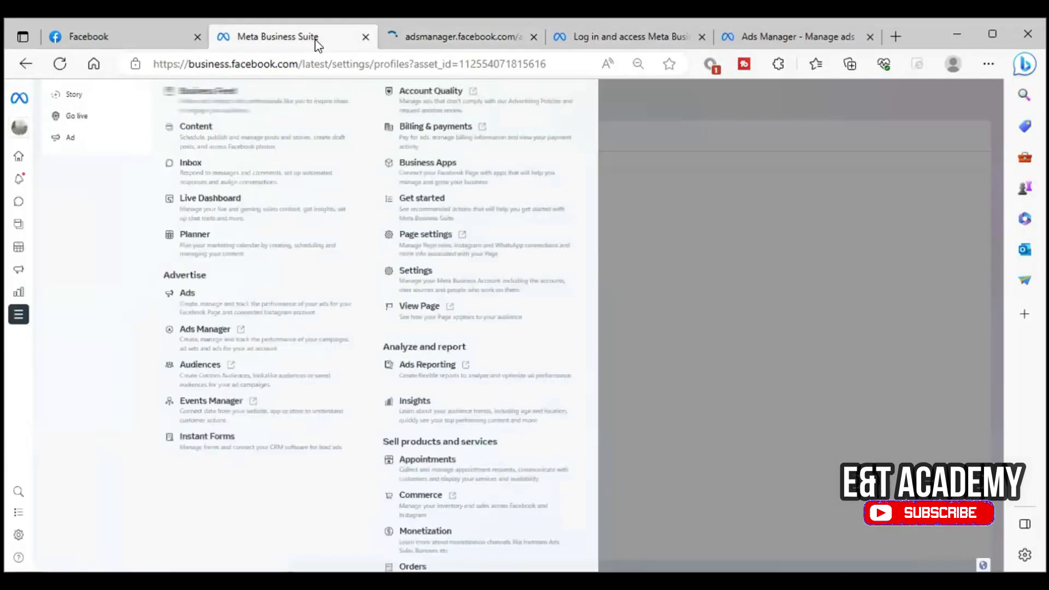
left_click(421, 34)
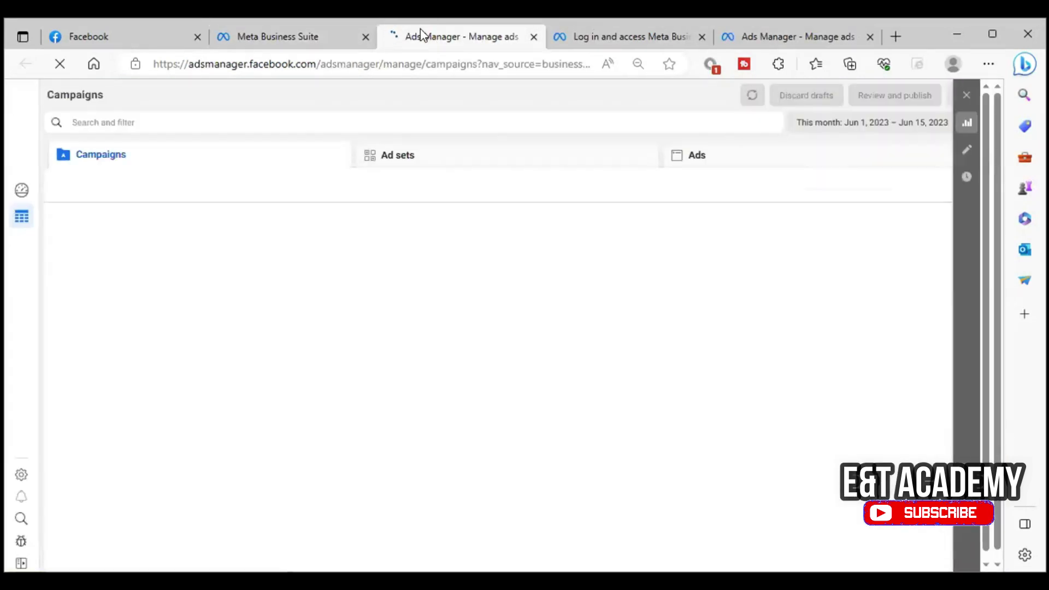
- Open the business settings' ad accounts and start creating a new ad account for Baah construction
left_click(23, 127)
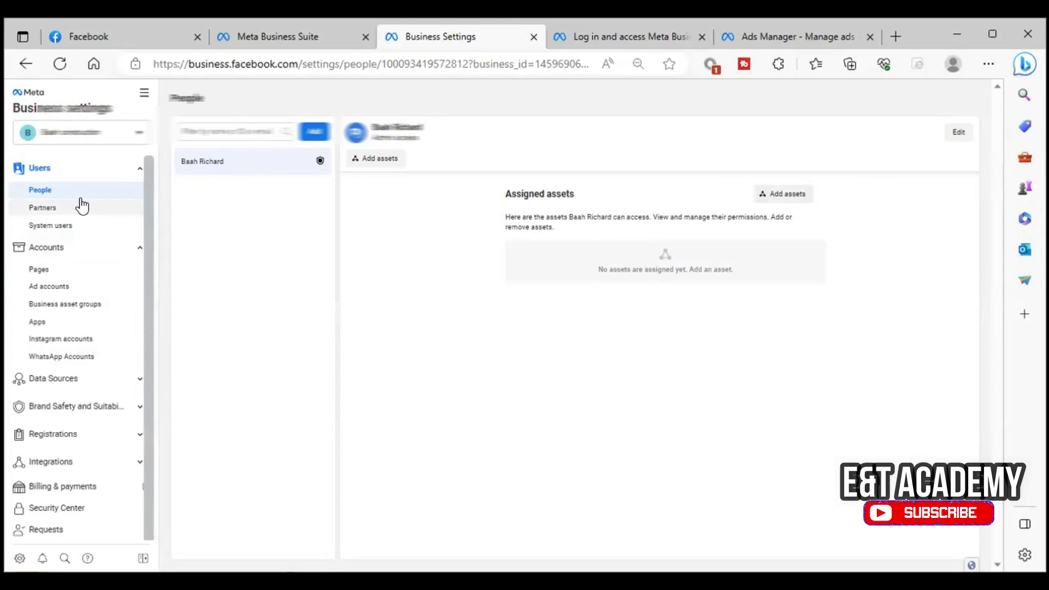
left_click(73, 287)
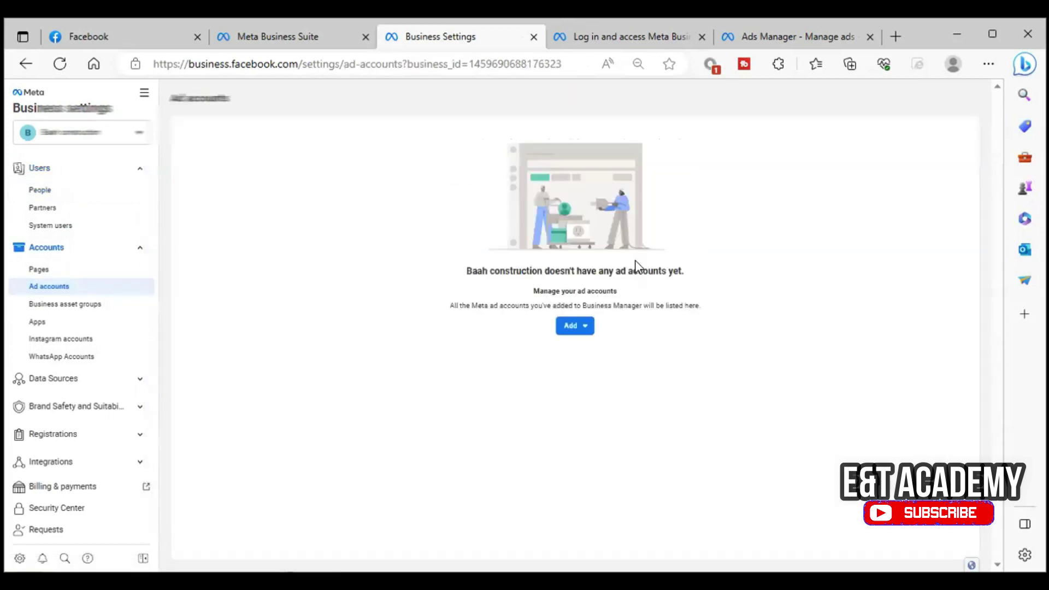
left_click(580, 330)
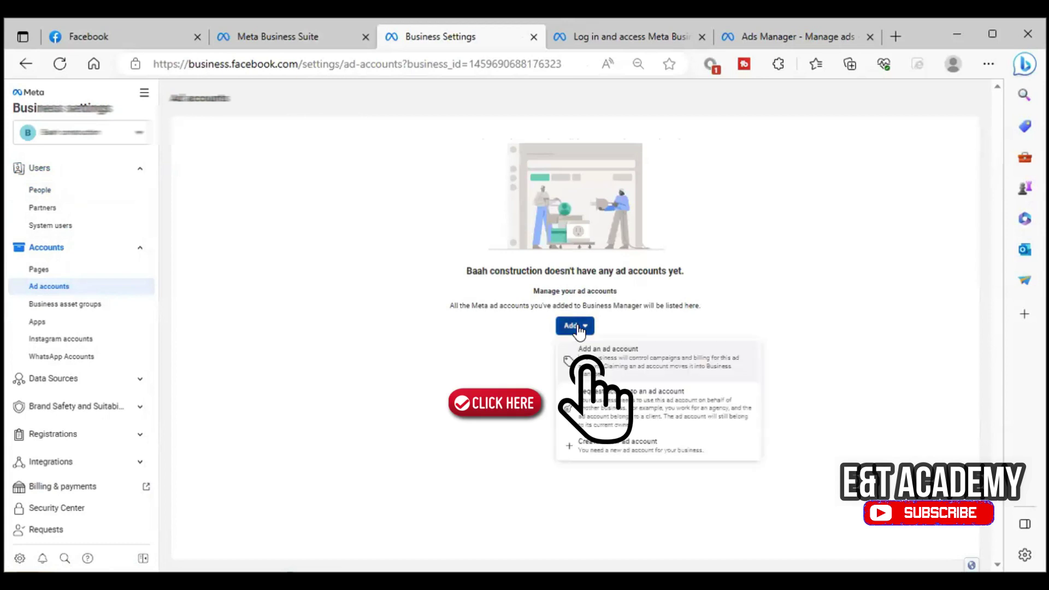
left_click(670, 452)
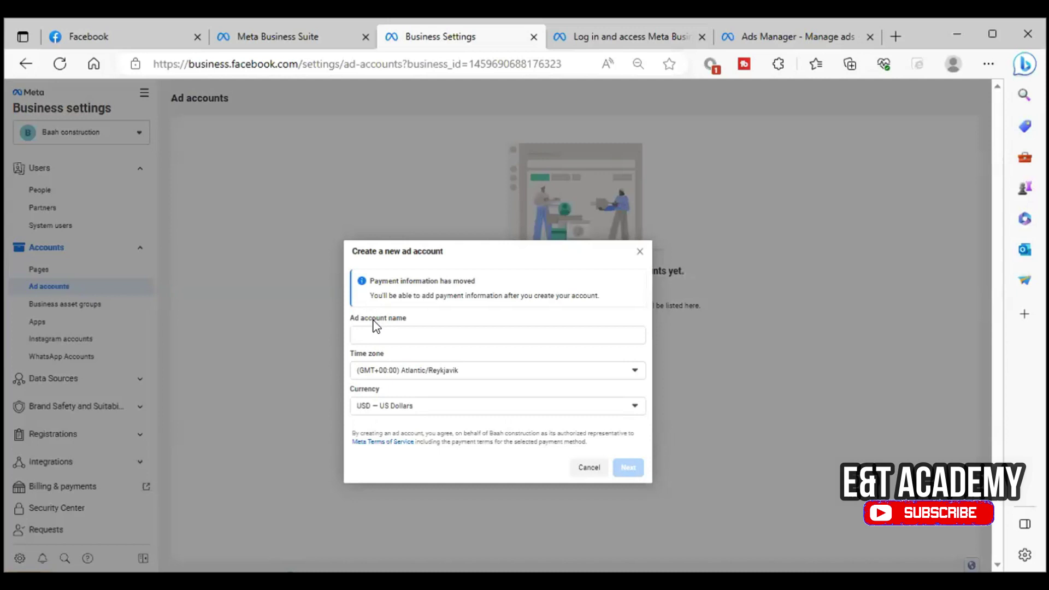
- Name the new ad account Baah construction Ad Account and set its time zone to the required GMT+00:00 Africa zone
left_click(379, 332)
right_click(379, 332)
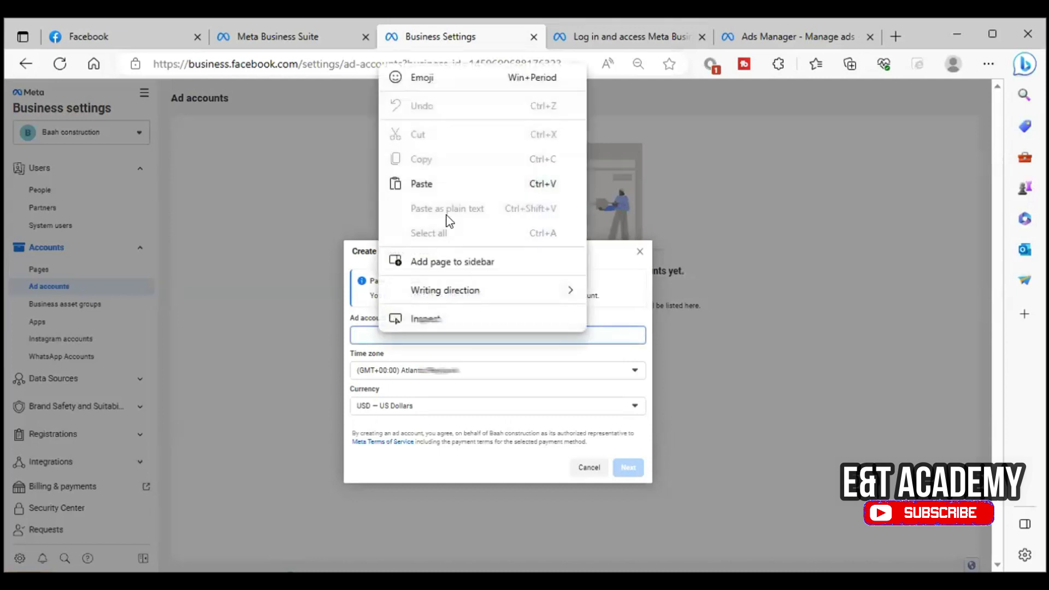
left_click(452, 187)
left_click(487, 371)
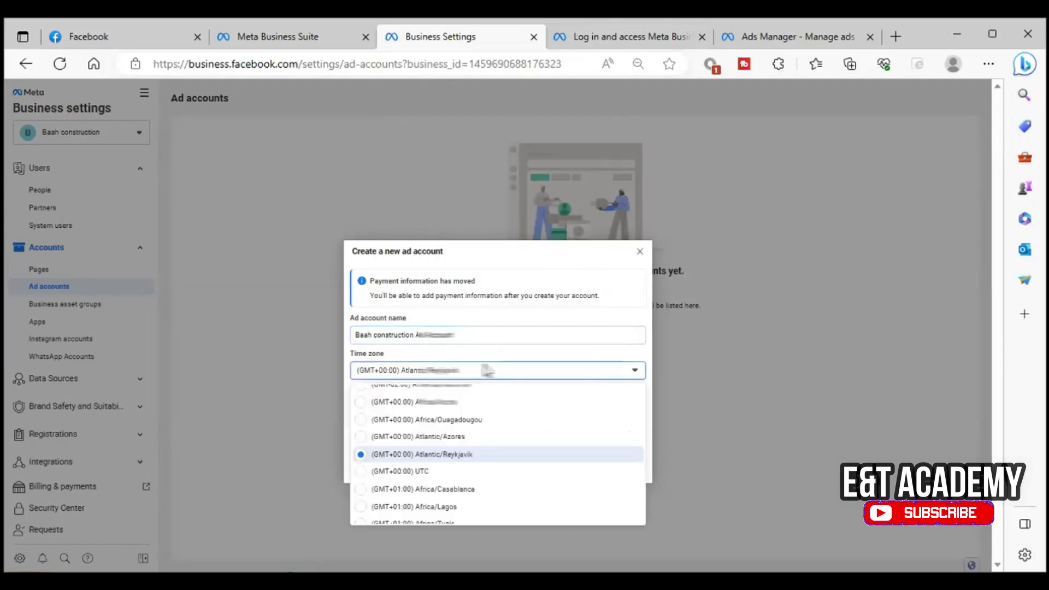
left_click(480, 405)
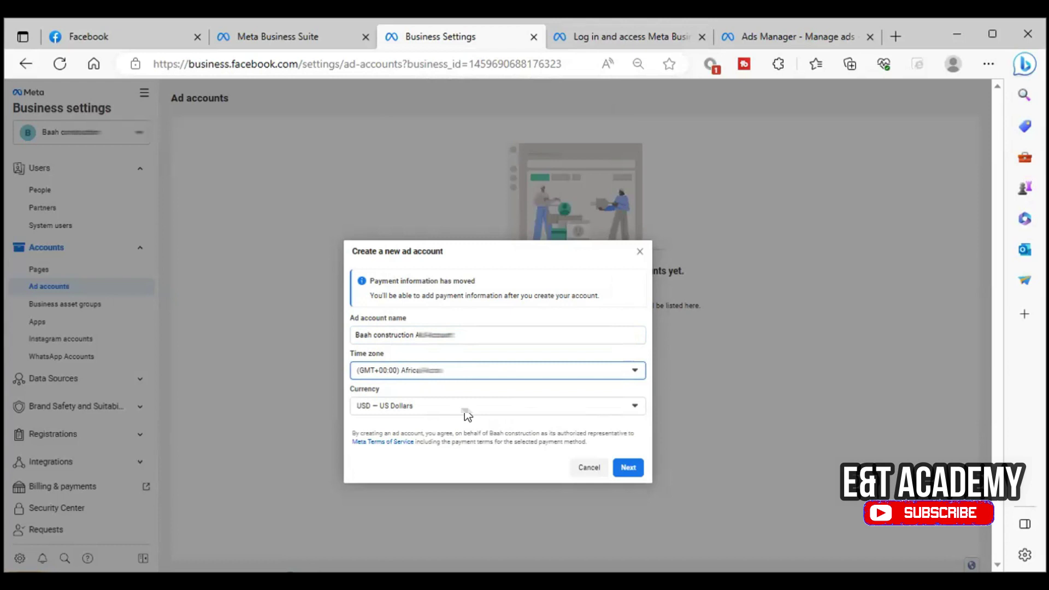
- Create the ad account, specifying that it is used for My business (Baah construction)
left_click(629, 469)
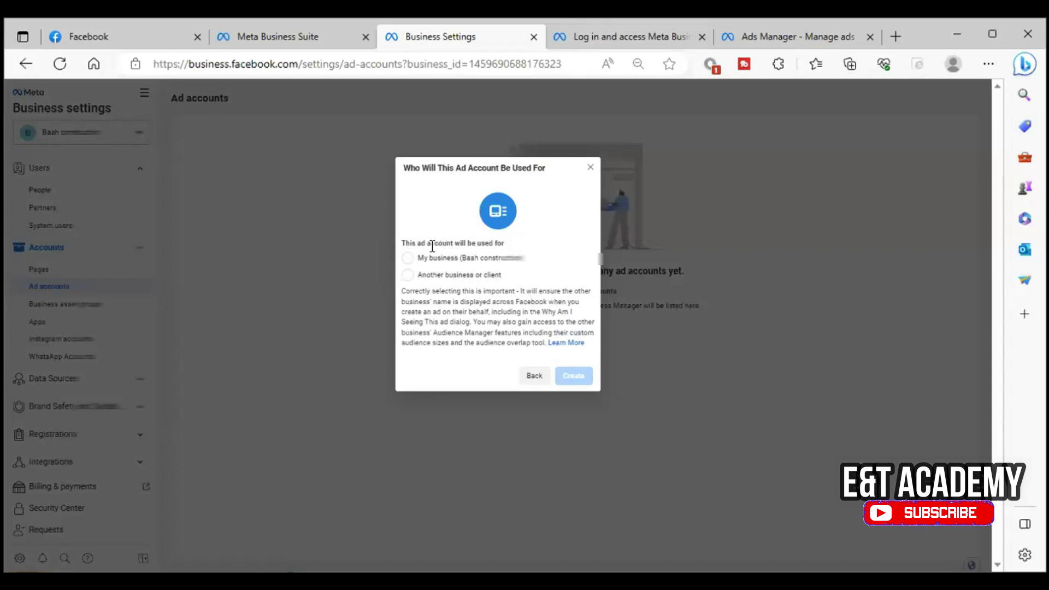
left_click(407, 258)
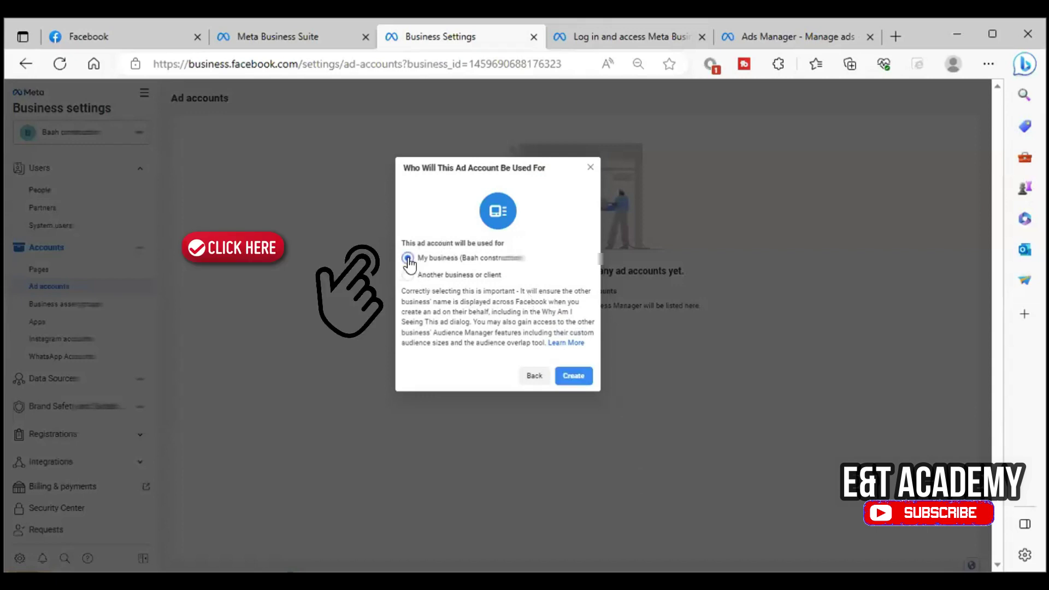
left_click(579, 384)
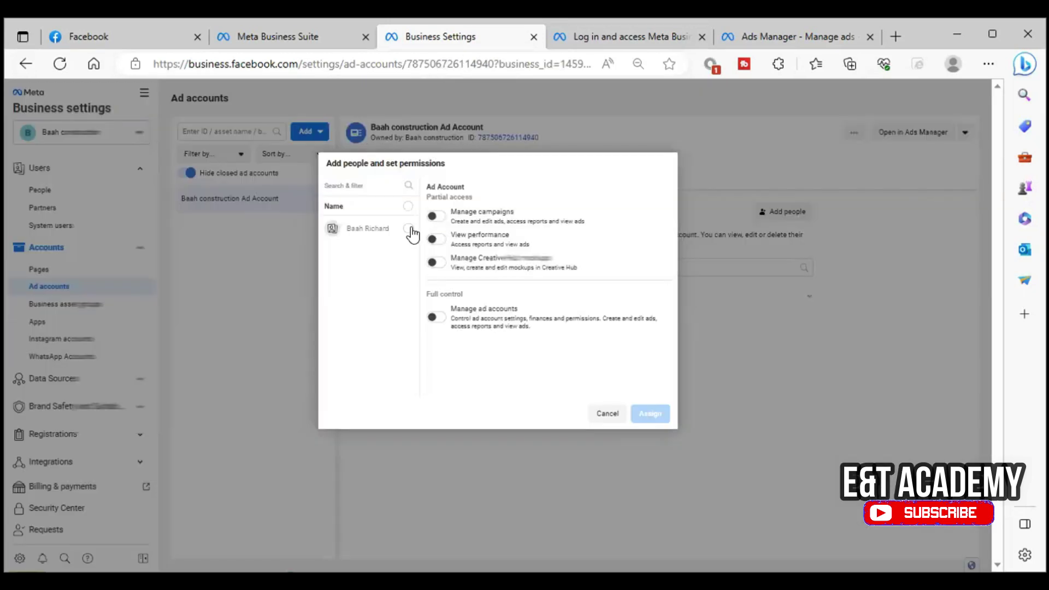
- Assign the owner full control to manage the ad account and exit without adding payment information
left_click(408, 229)
left_click(434, 316)
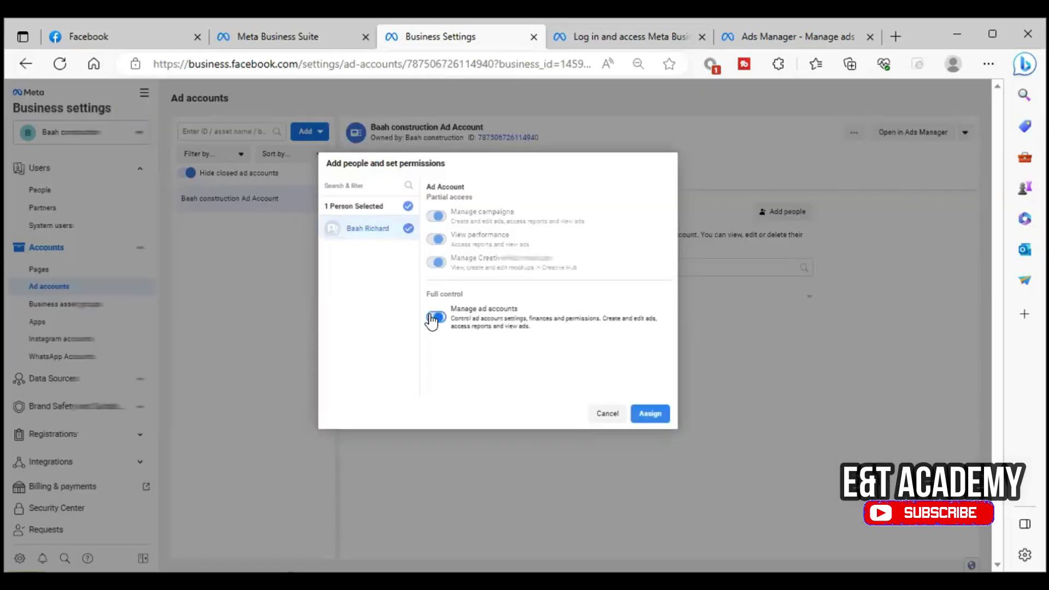
left_click(651, 414)
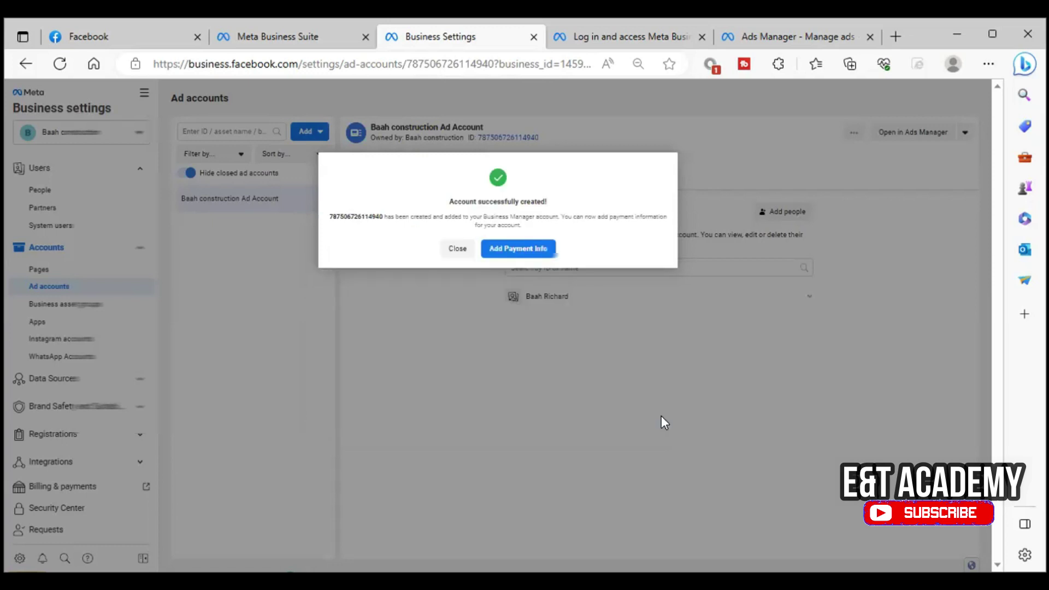
left_click(454, 253)
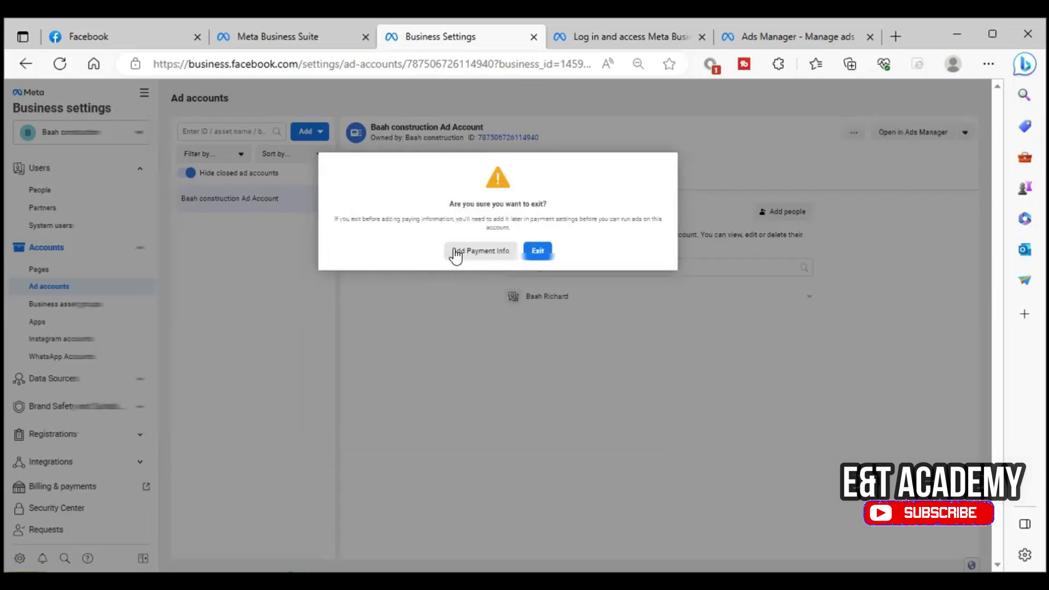
left_click(544, 252)
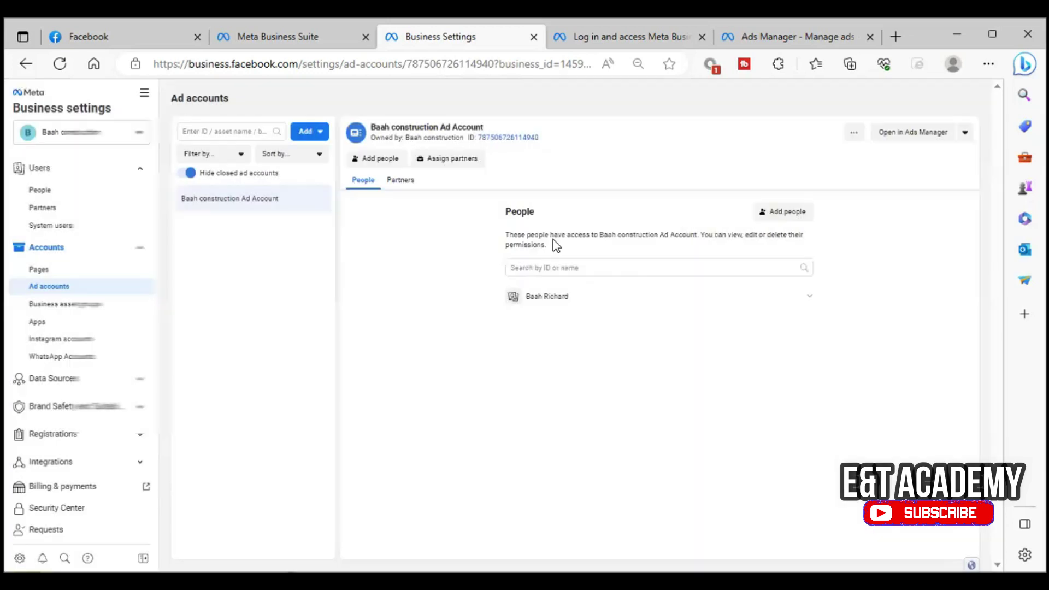
- Switch to the already open Ads Manager campaigns page and dismiss the tip about faster reporting
right_click(929, 132)
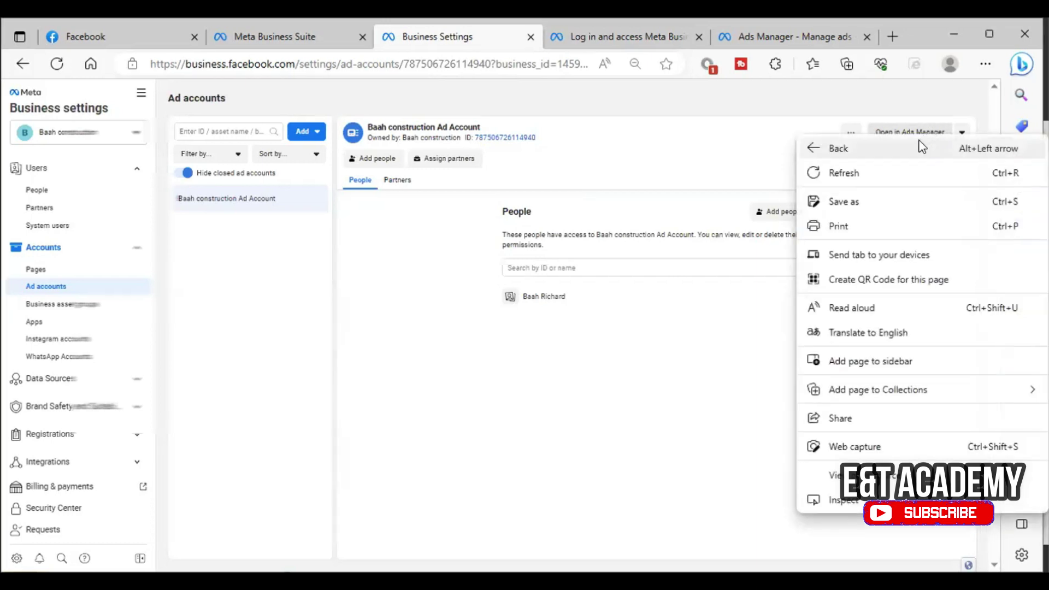
left_click(918, 141)
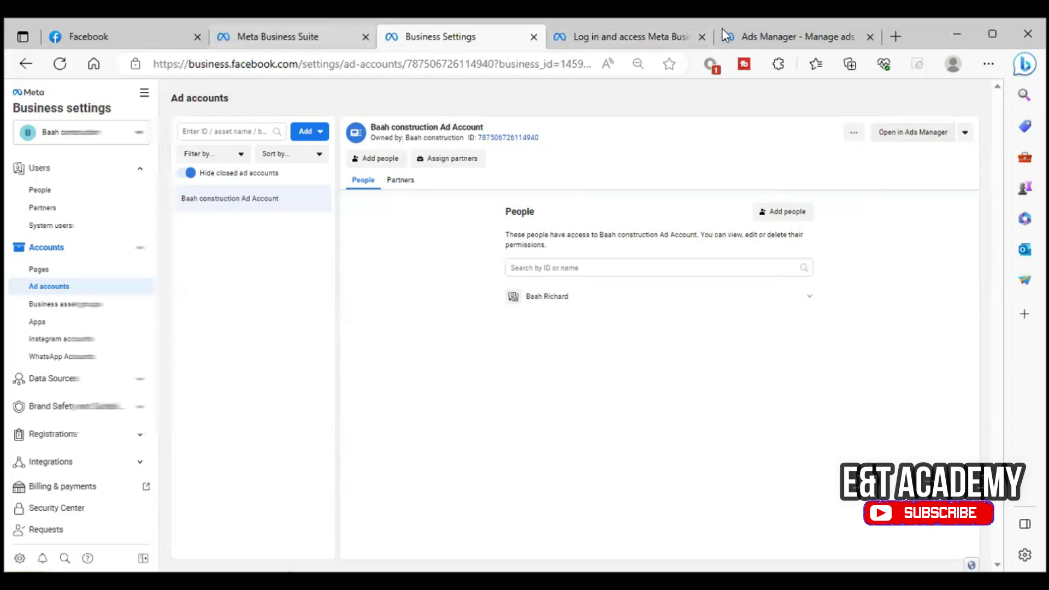
left_click(805, 38)
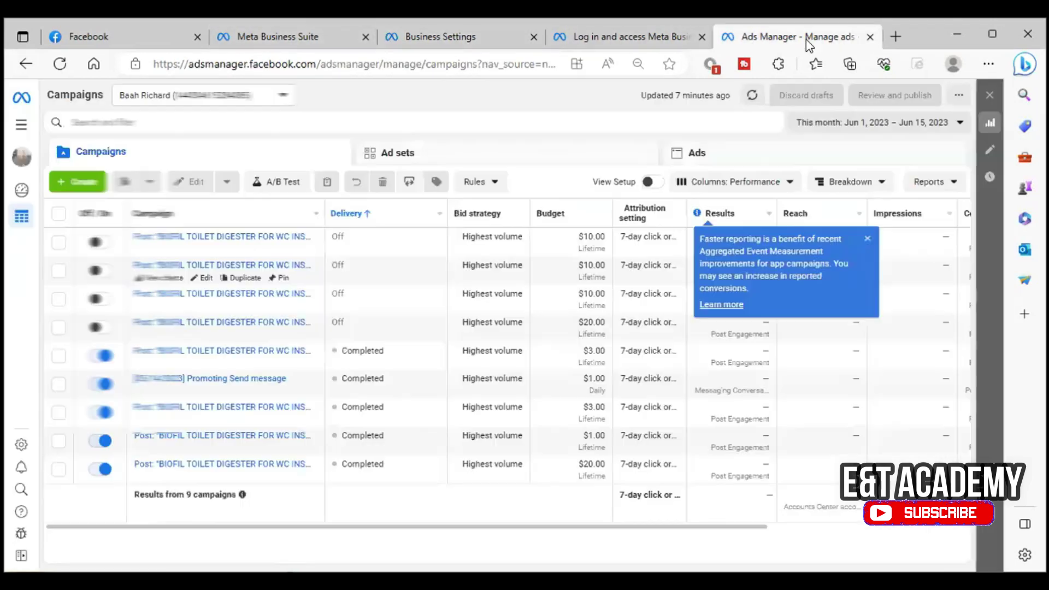
left_click(868, 239)
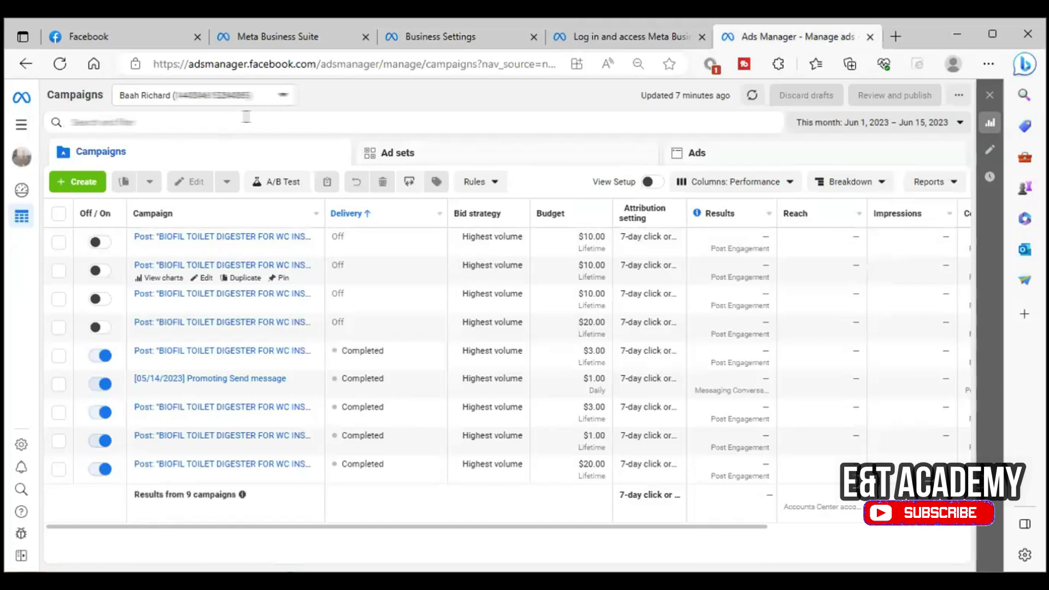
- Switch Ads Manager to Baah construction Ad Account and clear its notices, answering No to the question about political focus
left_click(244, 100)
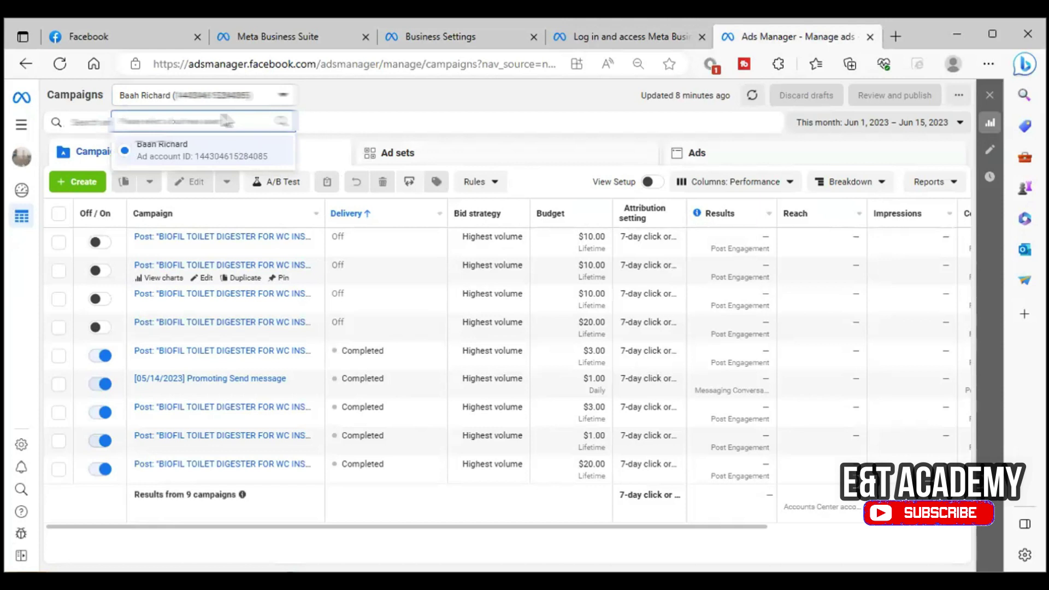
type("b")
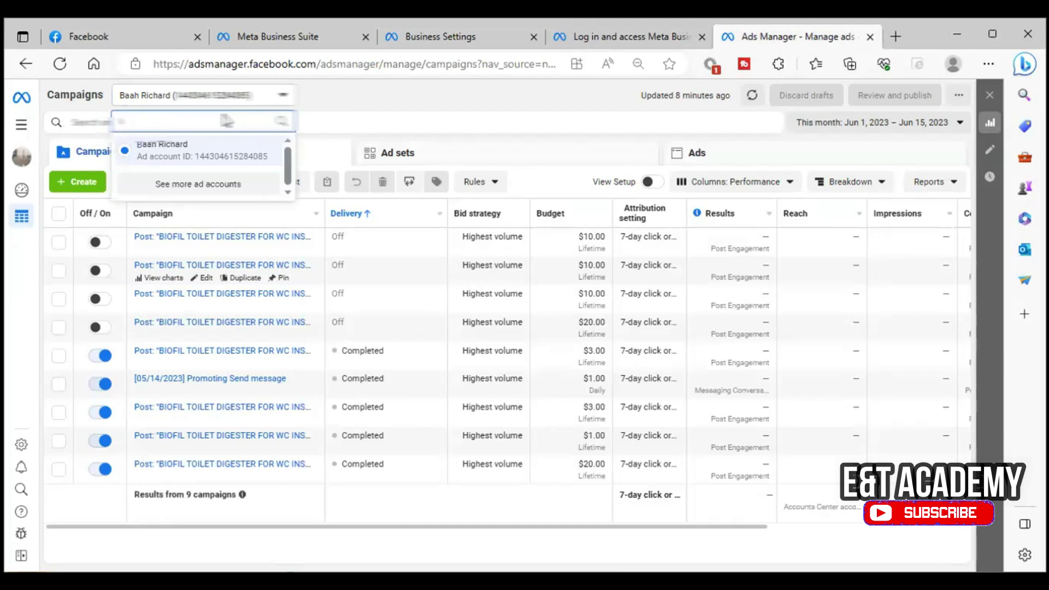
left_click(208, 185)
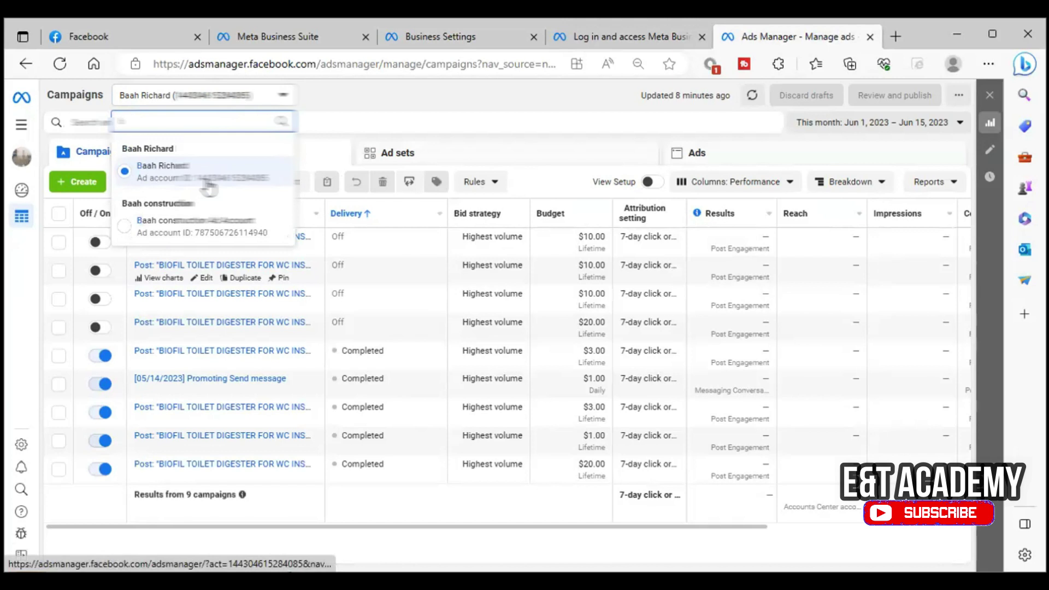
left_click(206, 227)
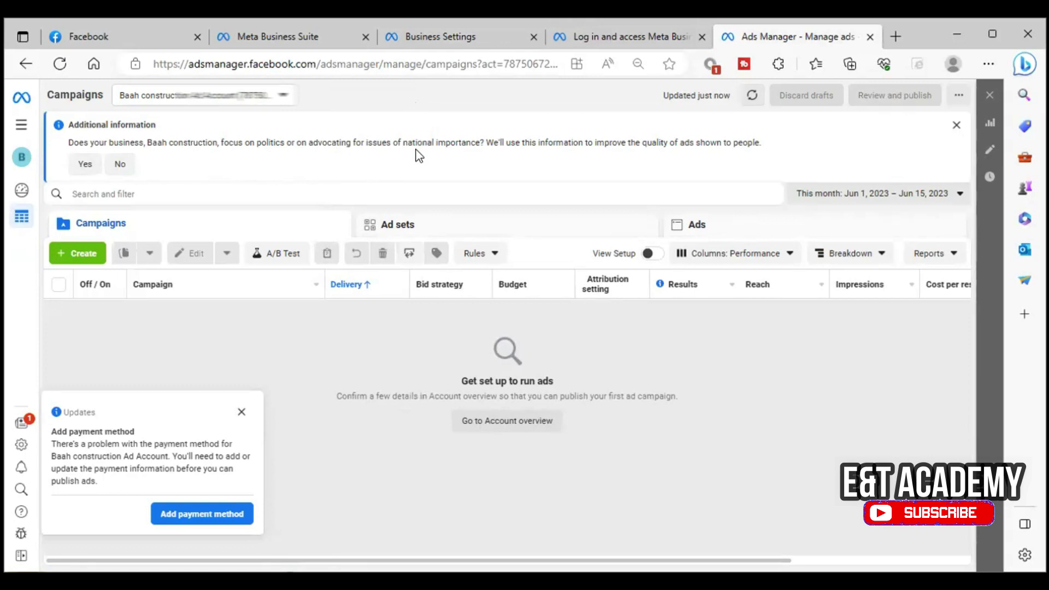
left_click(121, 165)
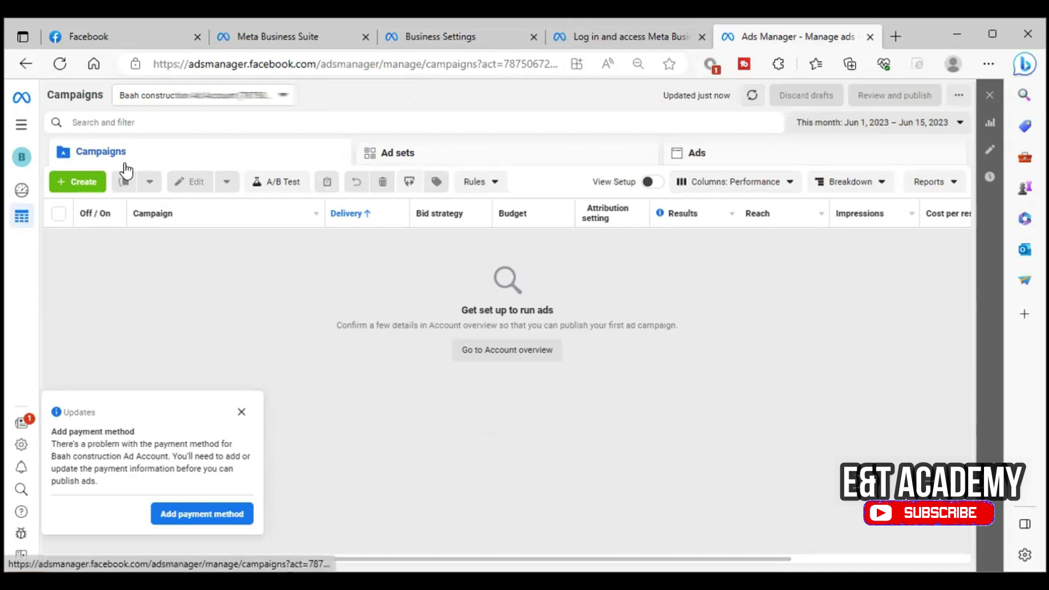
left_click(241, 412)
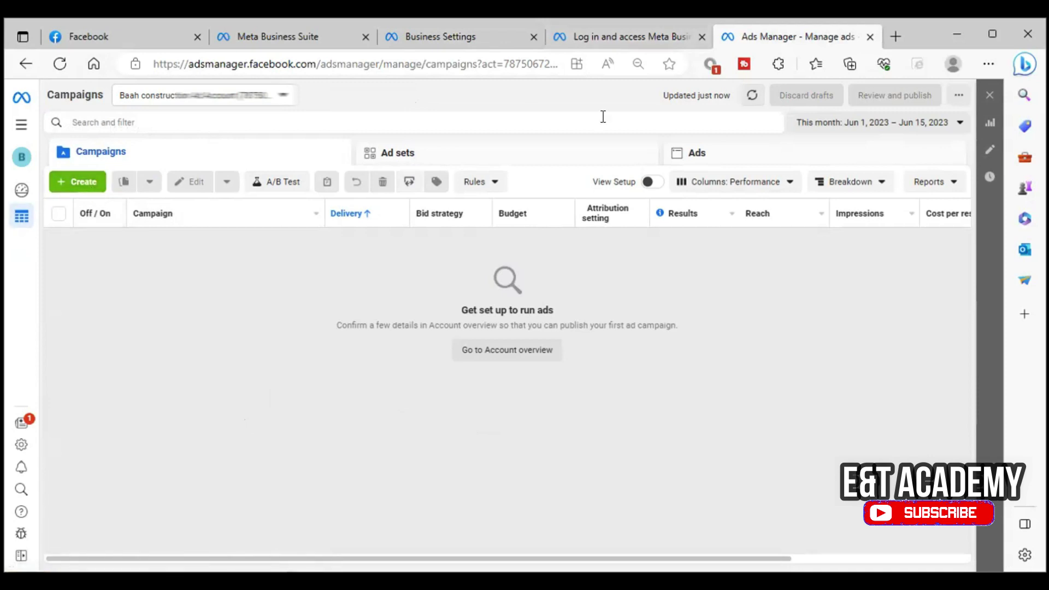
- Return to the business settings and review the Business info page from the business details to the My info section
left_click(628, 36)
left_click(452, 36)
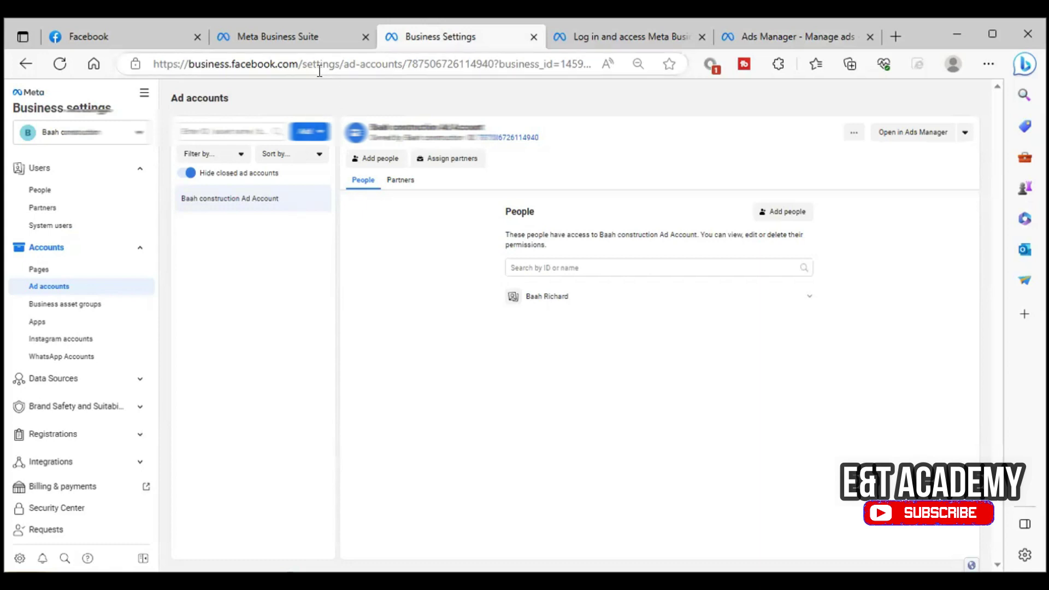
scroll(103, 350, "down", 1)
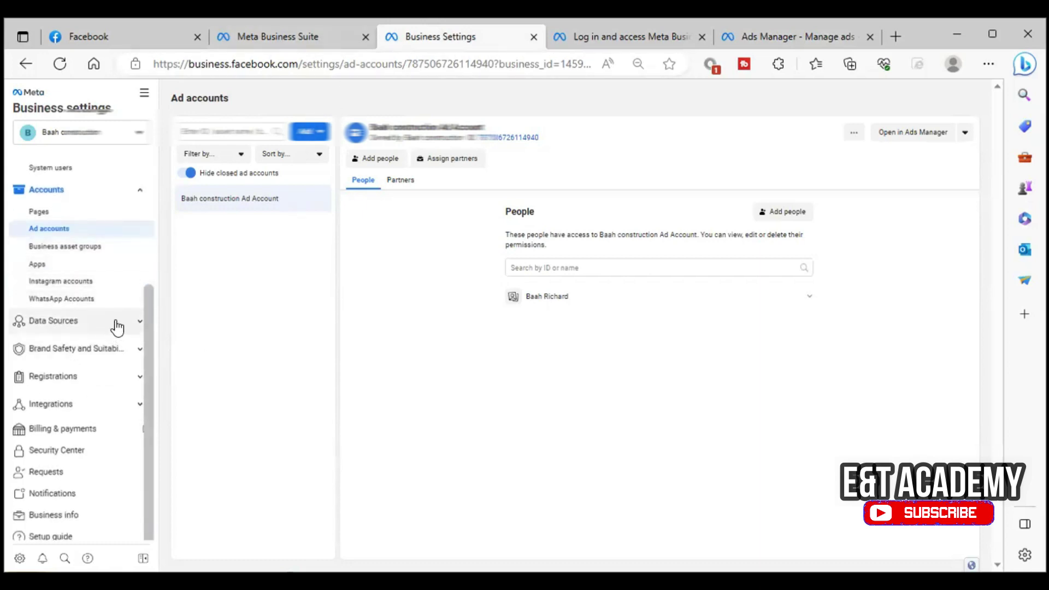
scroll(60, 415, "down", 3)
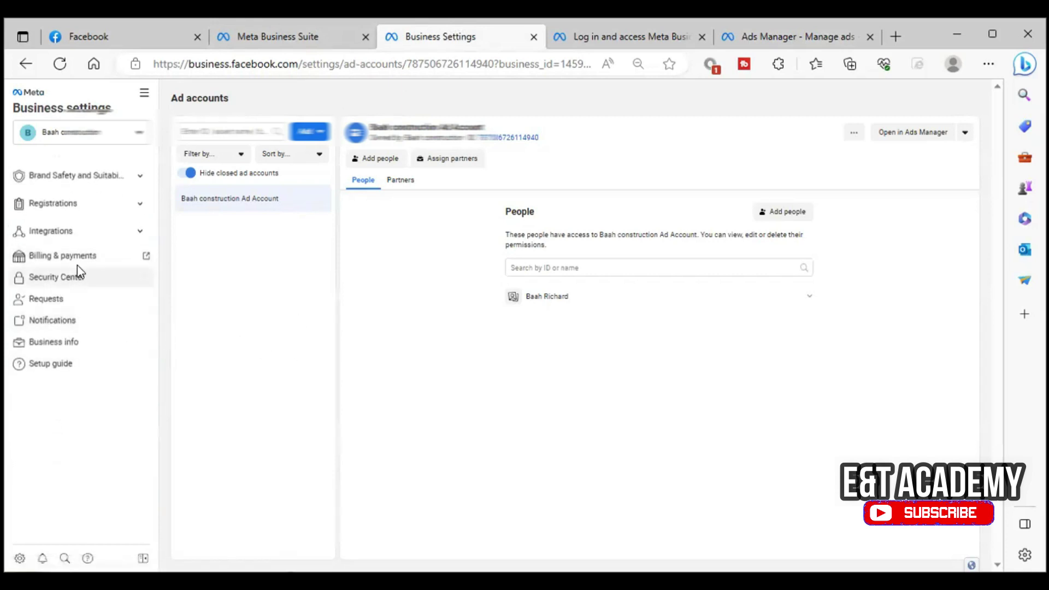
left_click(62, 341)
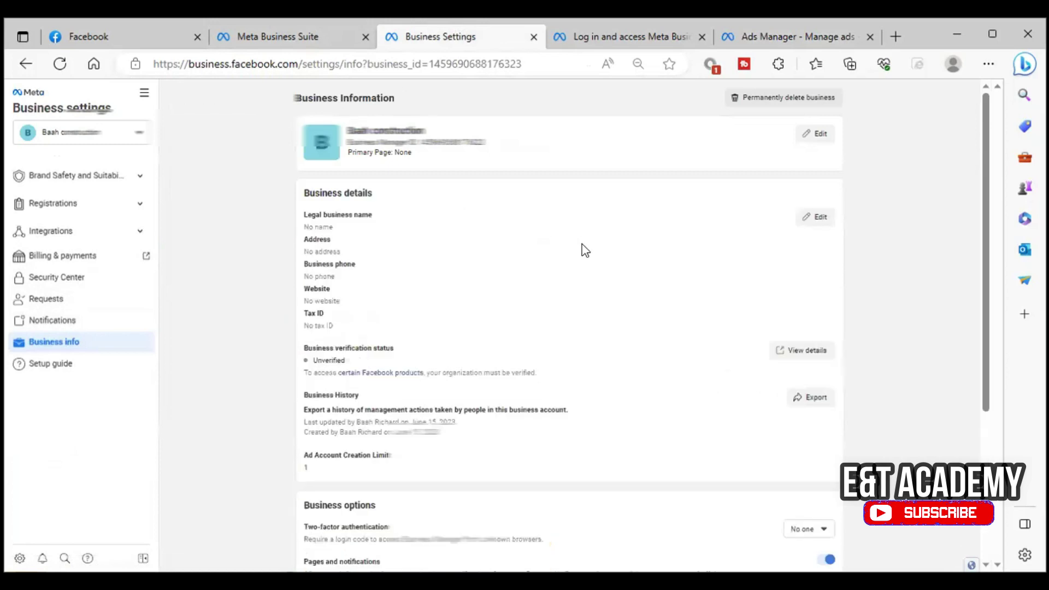
scroll(777, 366, "down", 4)
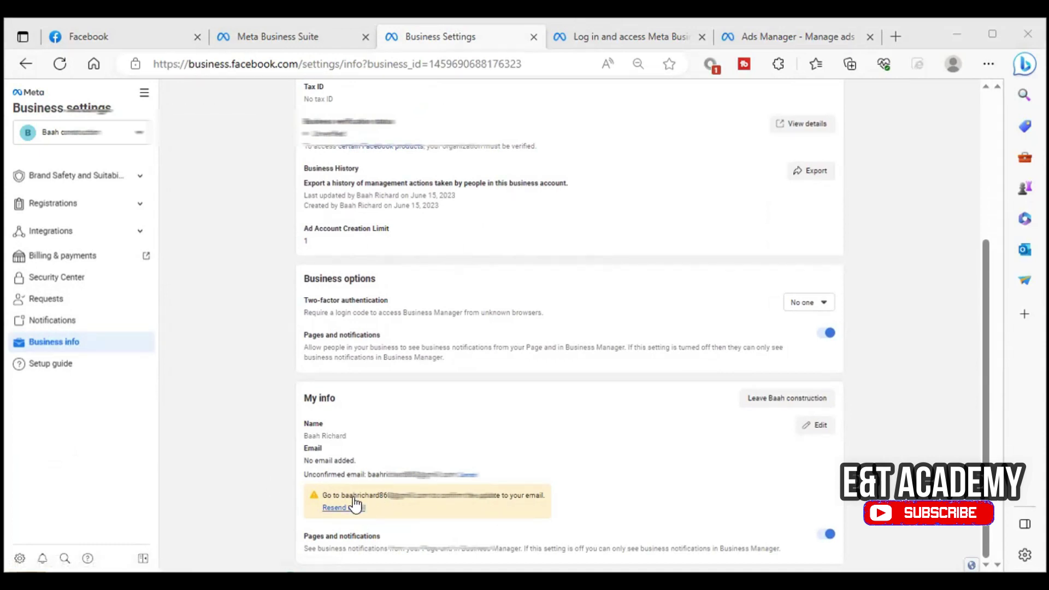
- Open the business's People settings and view the Invite People form with its role options, closing it without inviting anyone
scroll(130, 303, "up", 1)
scroll(130, 303, "up", 3)
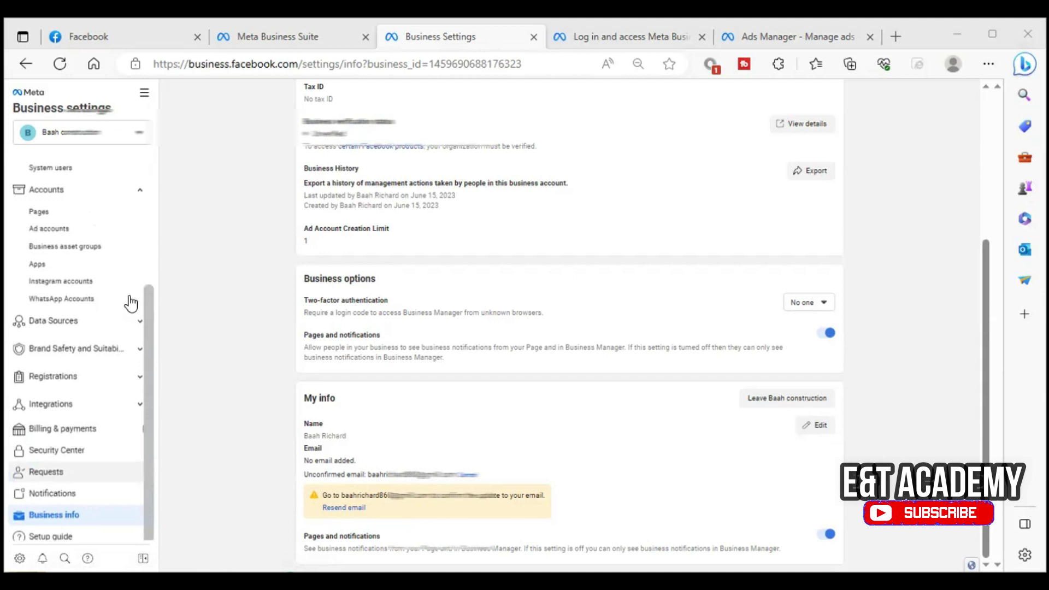
scroll(89, 216, "up", 1)
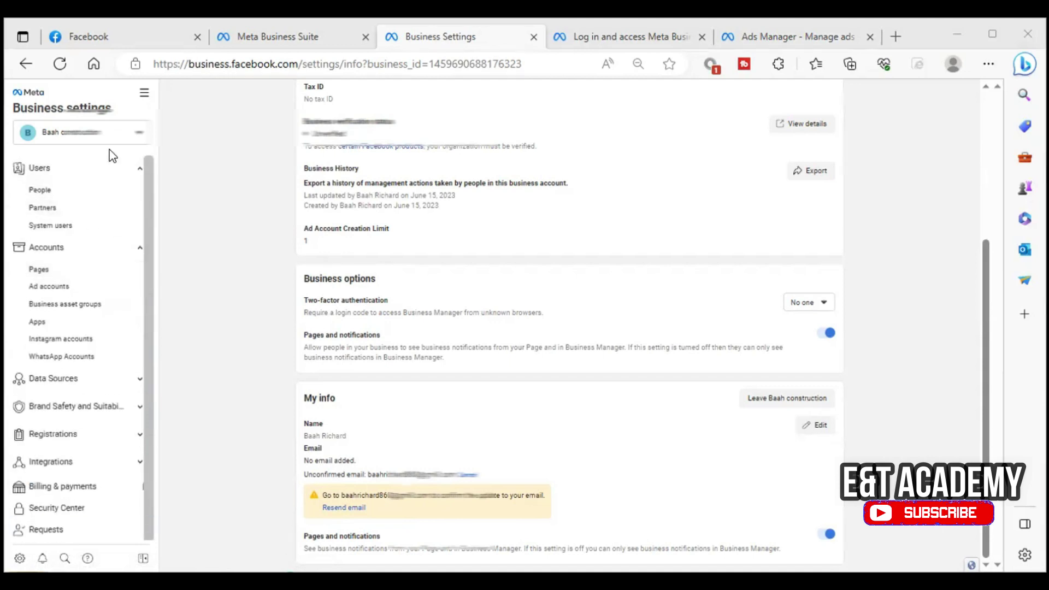
left_click(98, 192)
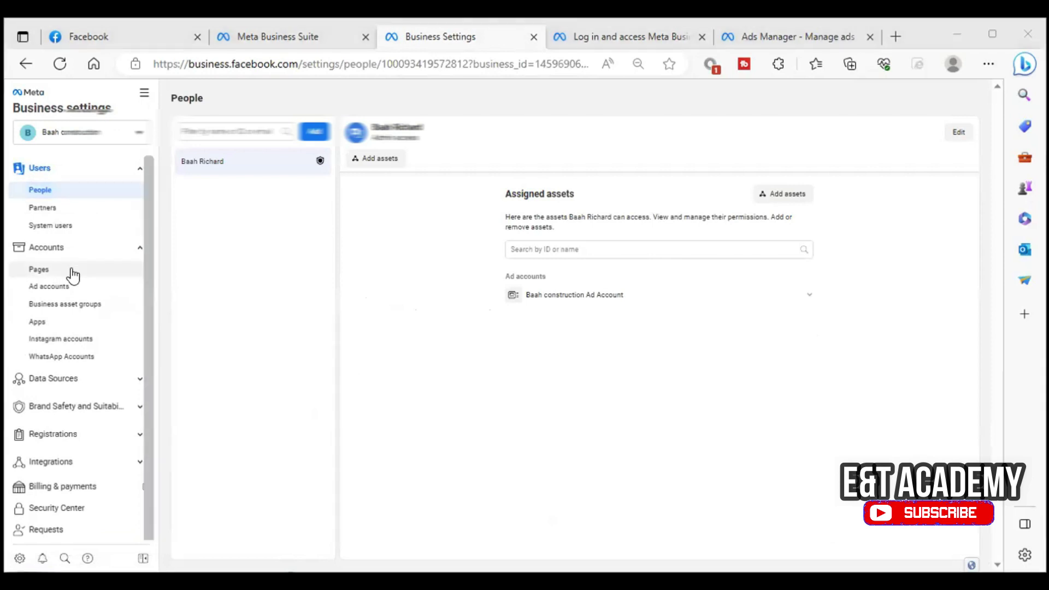
left_click(72, 286)
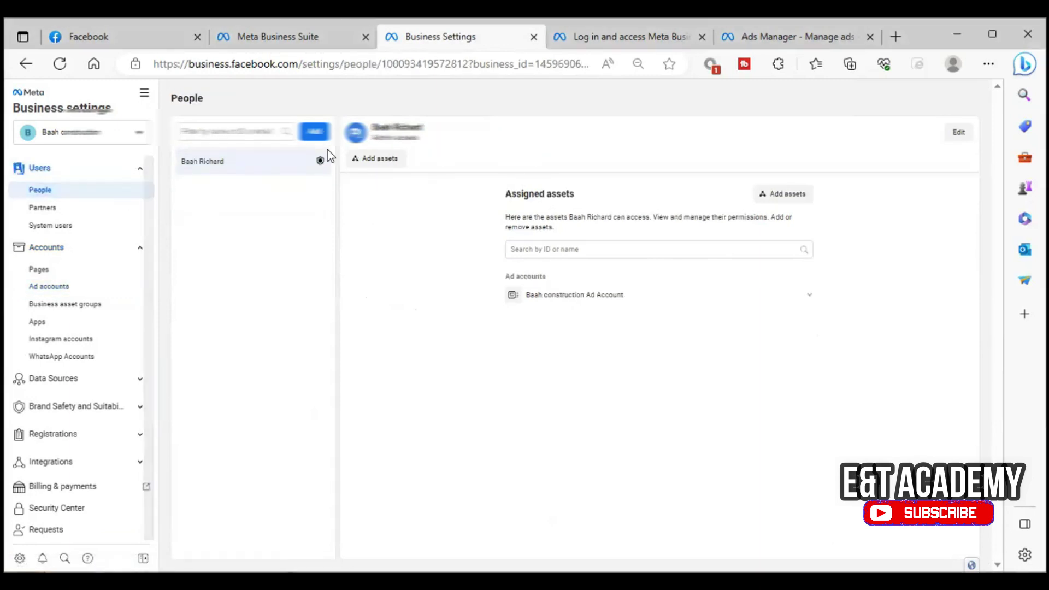
left_click(315, 133)
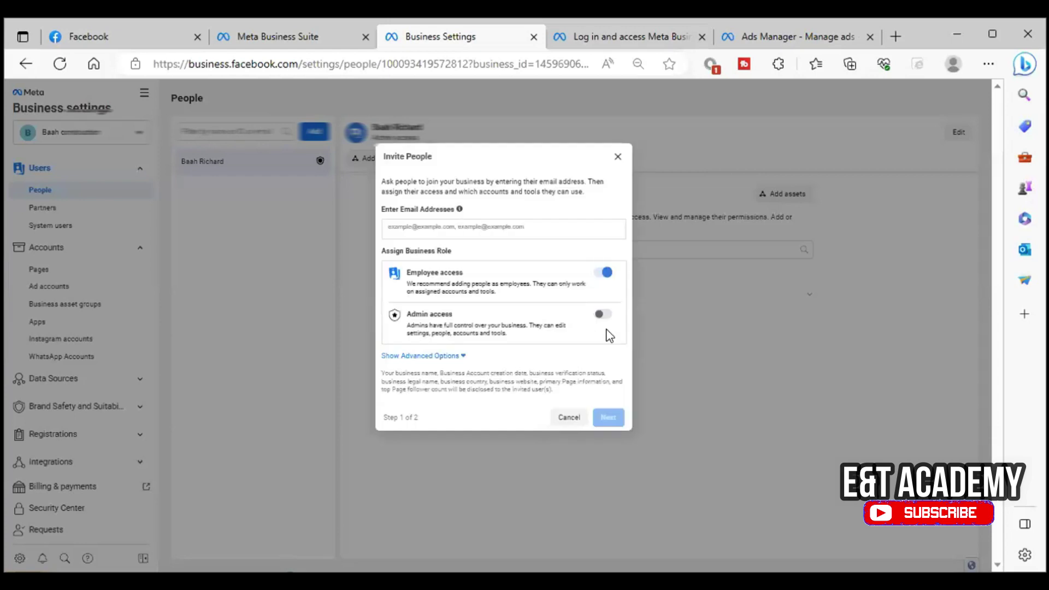
left_click(618, 158)
- Open the business's Pages settings under Accounts and look over the remaining business settings categories
left_click(74, 272)
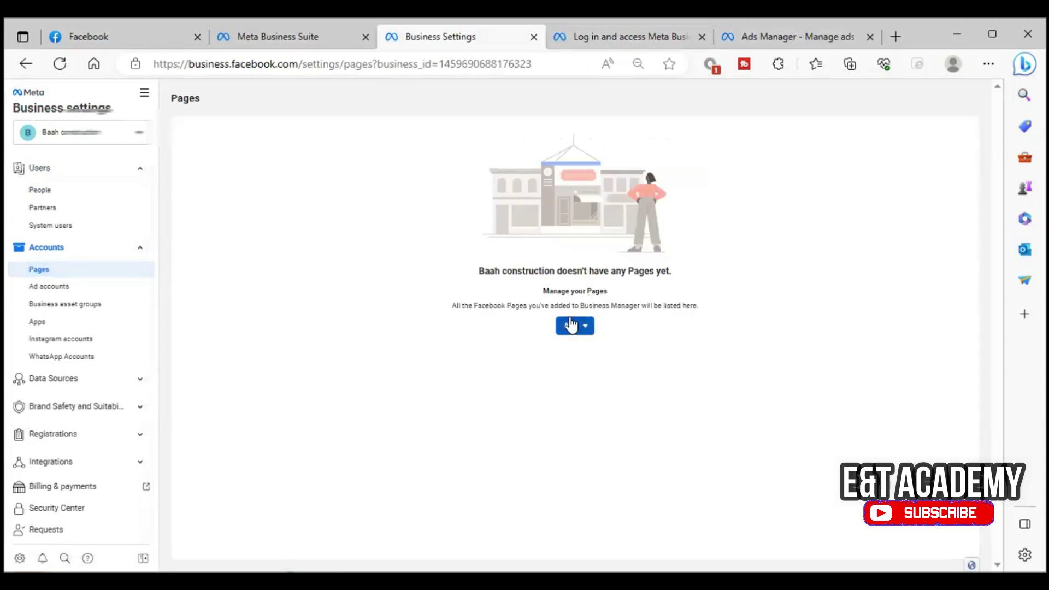
scroll(84, 377, "down", 2)
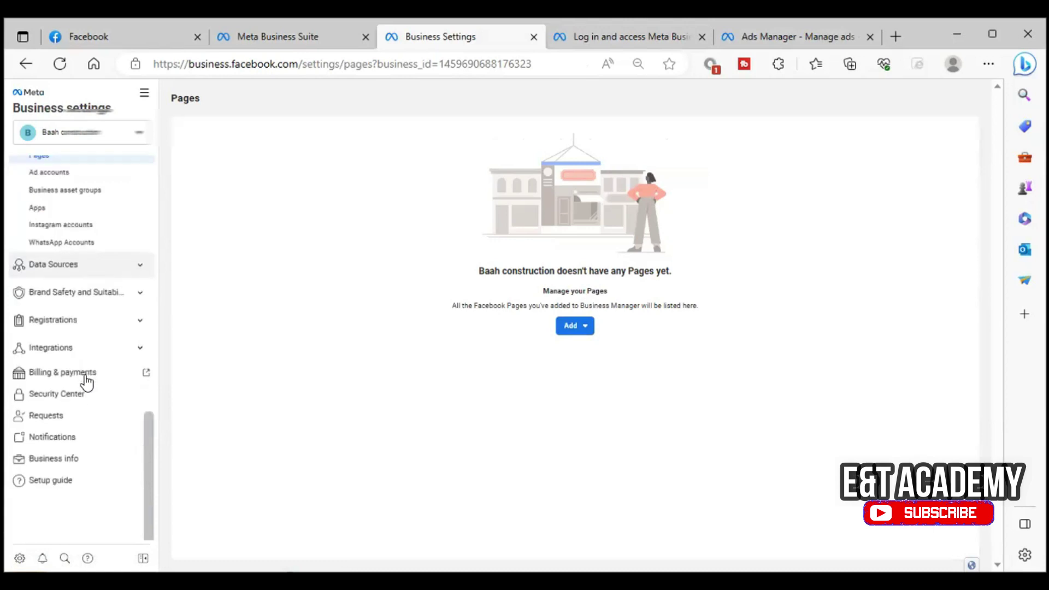
scroll(77, 433, "up", 2)
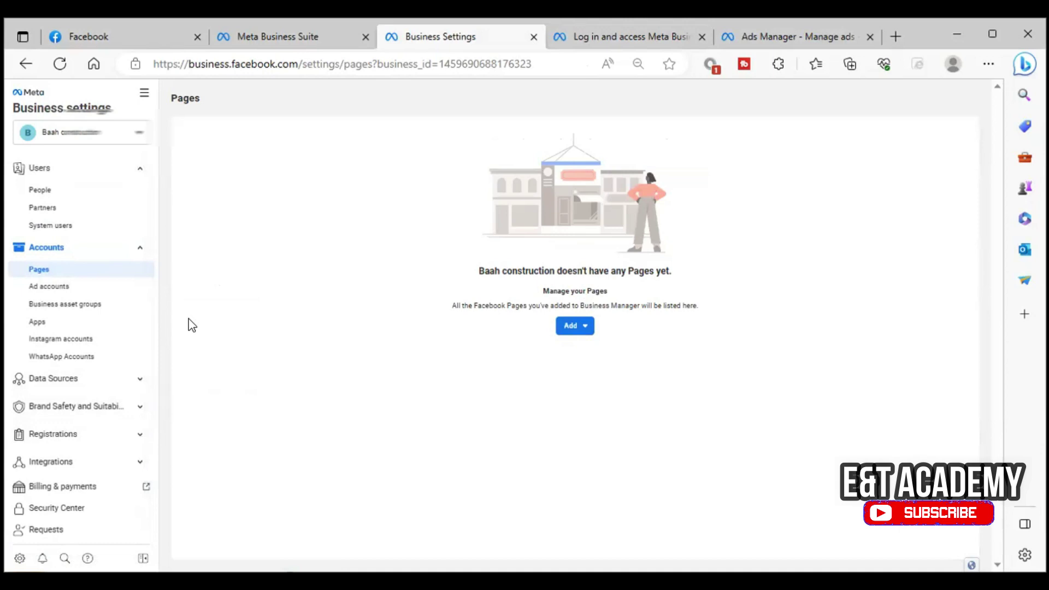
- Expand the Brand Safety and Suitability and Data Sources categories and review the settings listed down to Setup guide
left_click(75, 411)
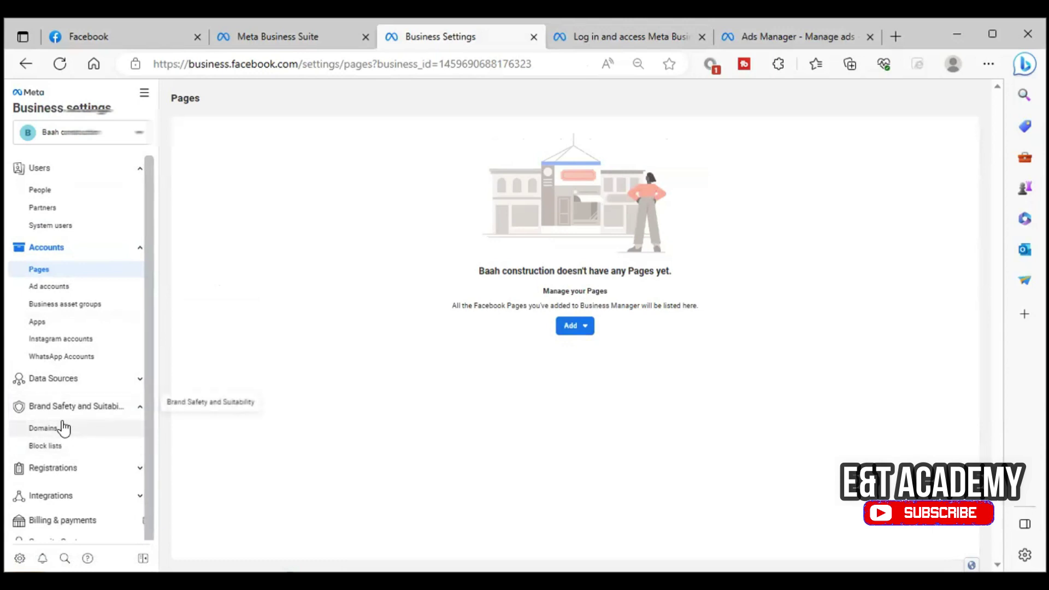
left_click(99, 380)
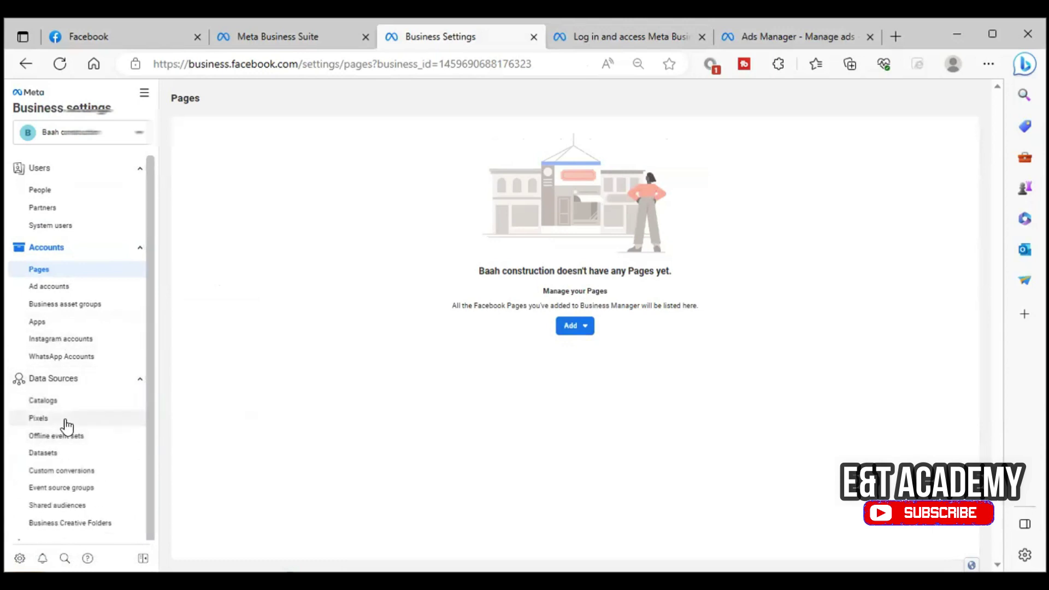
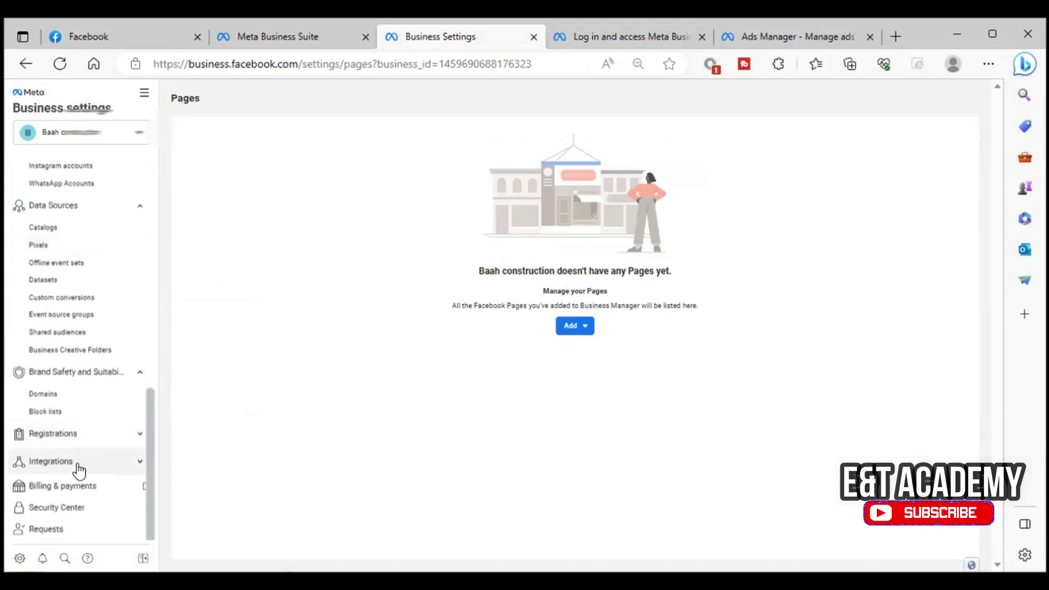
scroll(56, 524, "down", 2)
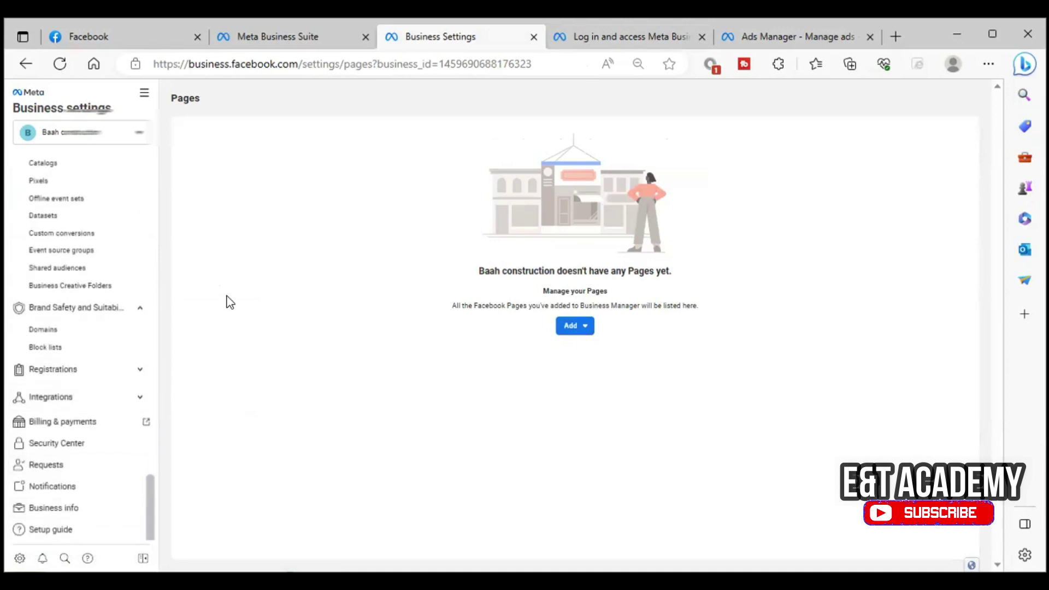